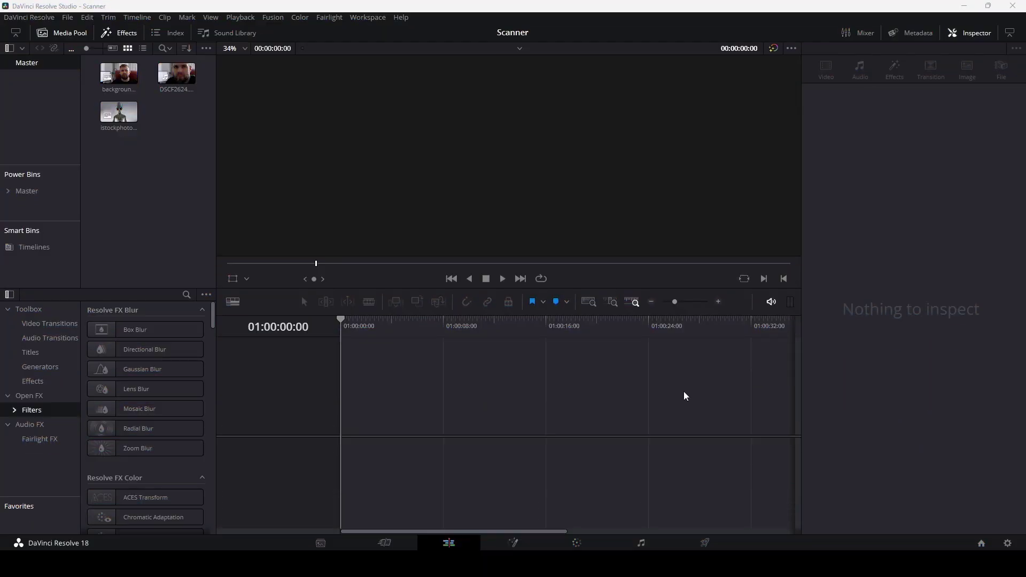
Step: Drop the istockphoto alien image onto a new timeline and DSCF2624.MOV onto V2 above it
drag(119, 112, 346, 425)
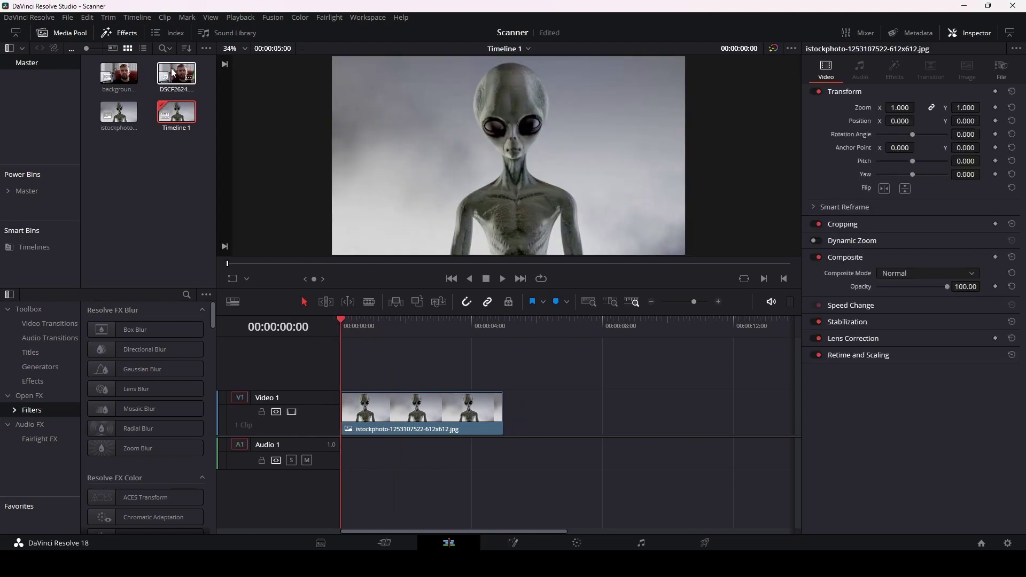
drag(173, 73, 340, 379)
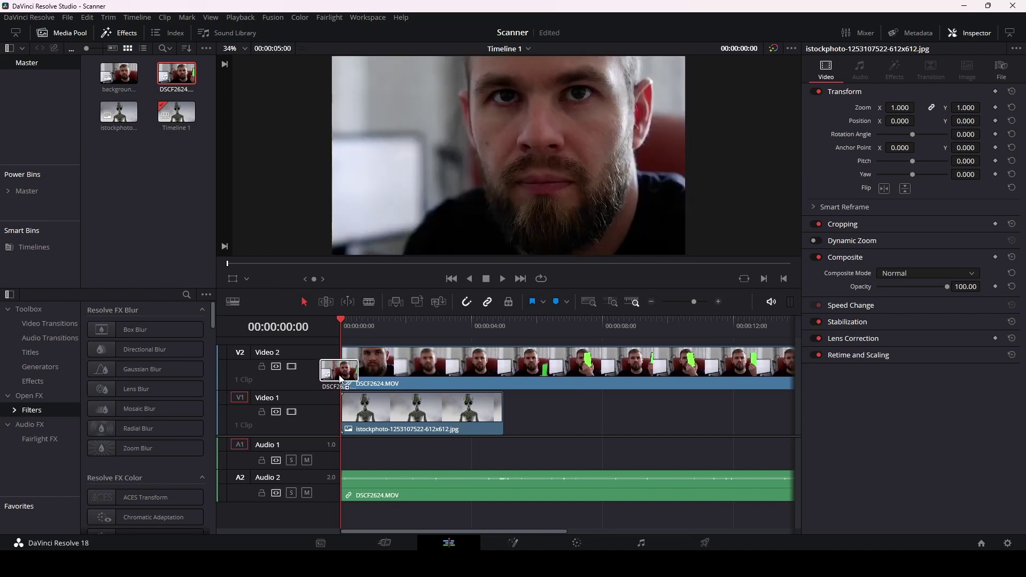
scroll(467, 406, down, 3)
click(441, 327)
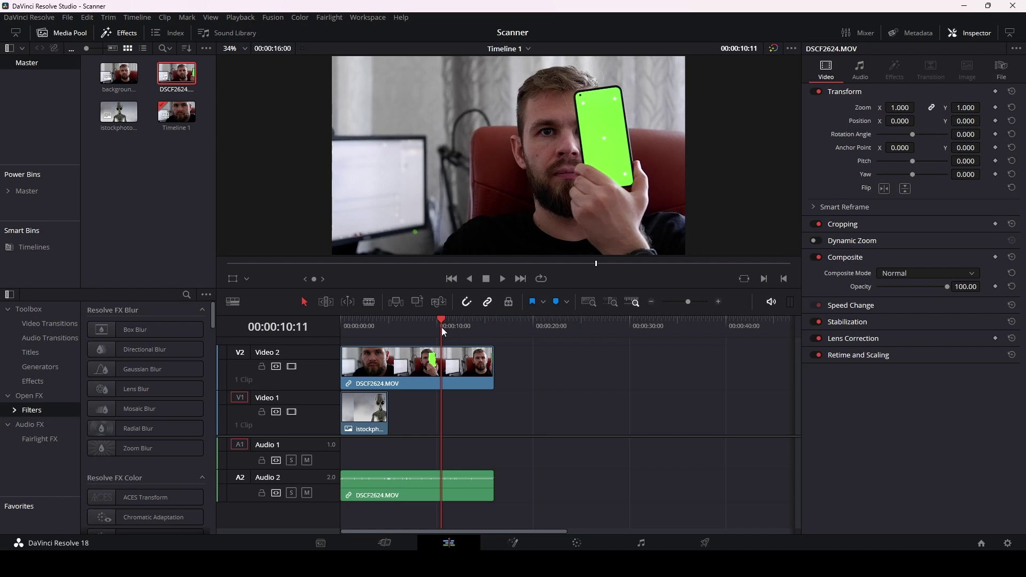
Step: Trim the phone clip and alien photo to the section where the phone is on screen
drag(441, 327, 377, 323)
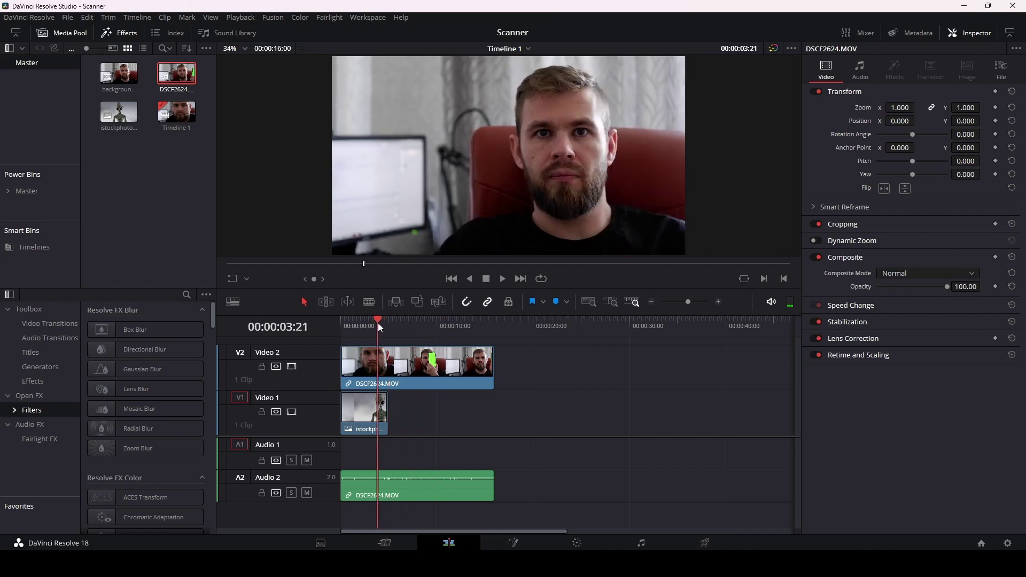
key(Down)
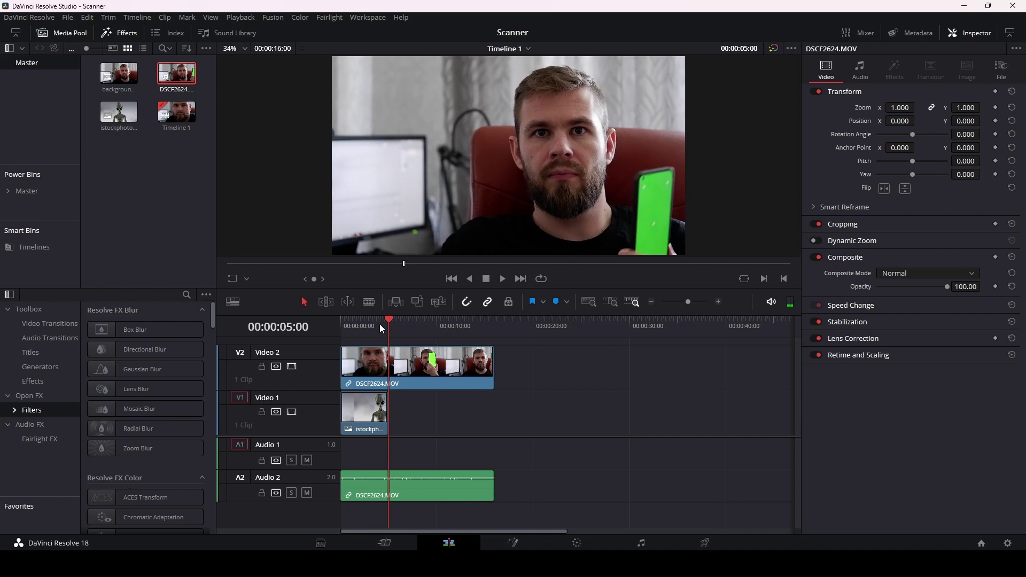
key(ctrl+z)
drag(389, 319, 381, 320)
key(shift+bracketleft)
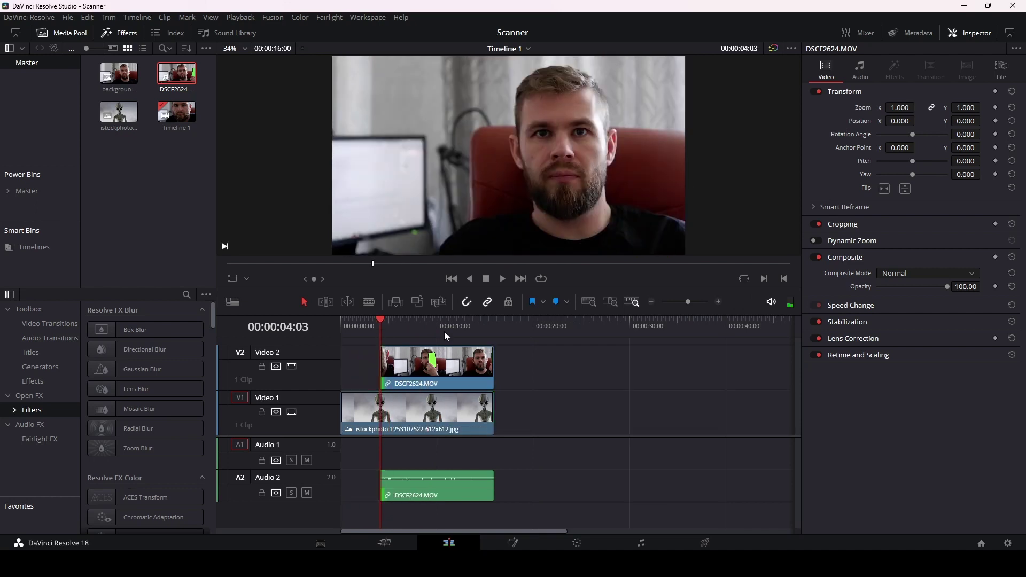
drag(447, 335, 473, 324)
drag(493, 369, 472, 368)
Step: Delete the phone clip's A2 audio and align both clips to start and end together
click(441, 490)
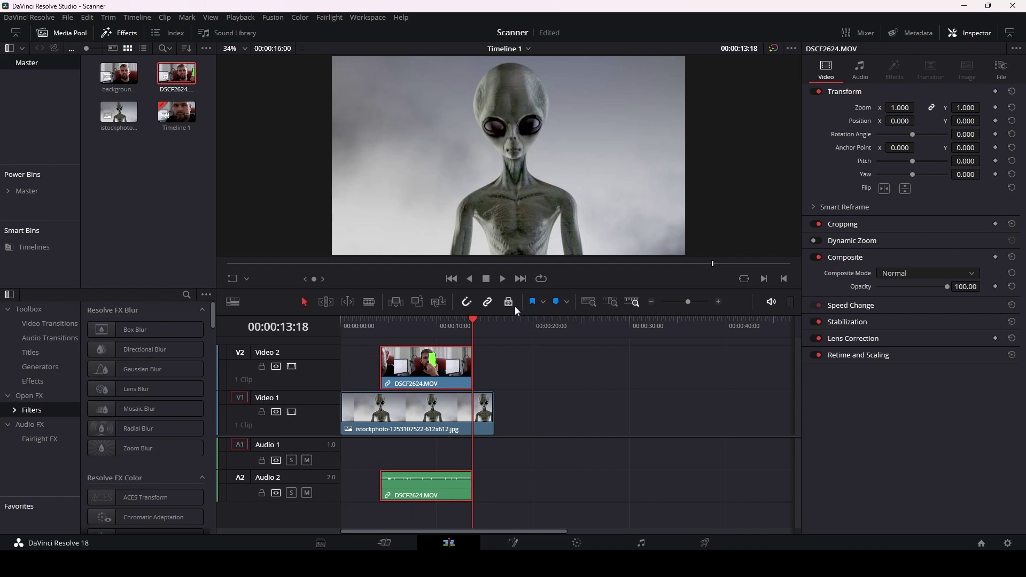
click(524, 351)
click(440, 488)
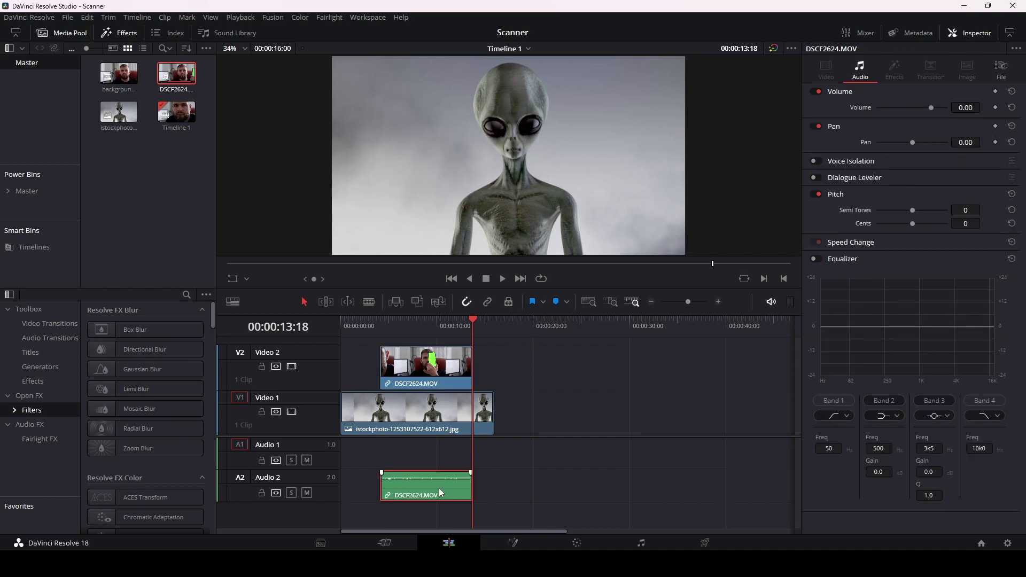
key(Delete)
drag(390, 377, 353, 377)
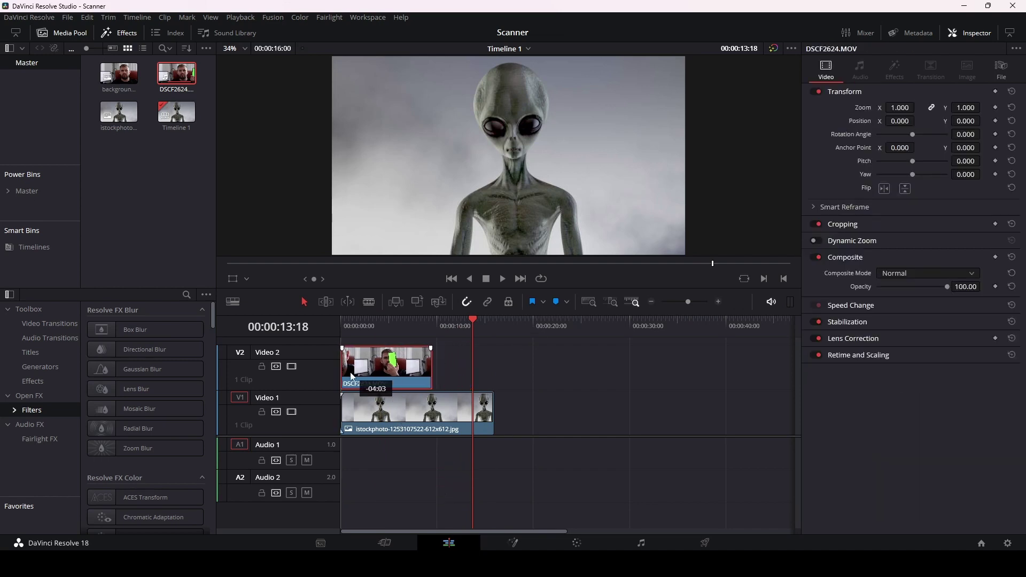
drag(493, 417, 430, 417)
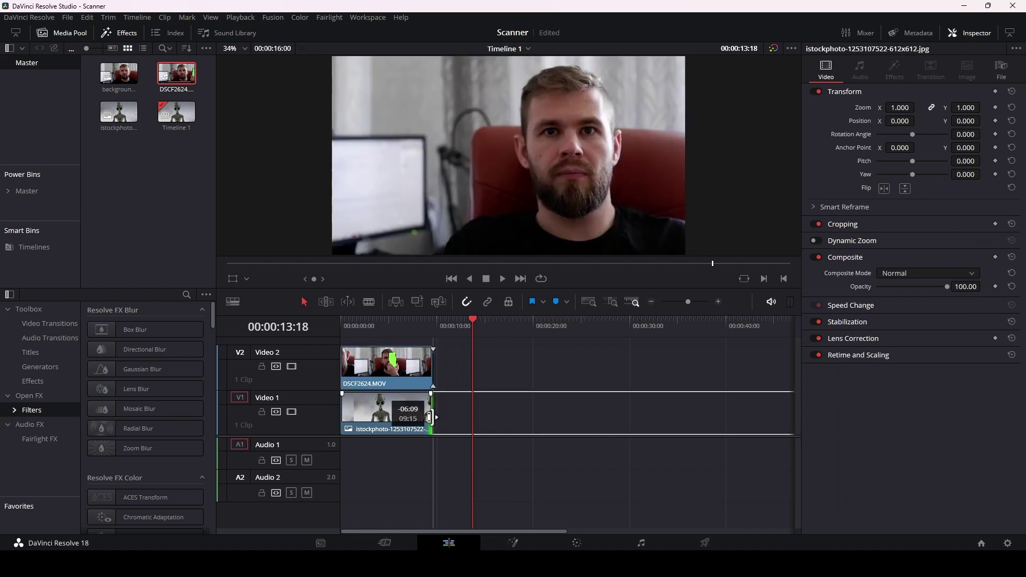
Step: Combine both clips into a new Fusion clip and view it on the Fusion page
click(396, 344)
drag(383, 328, 378, 328)
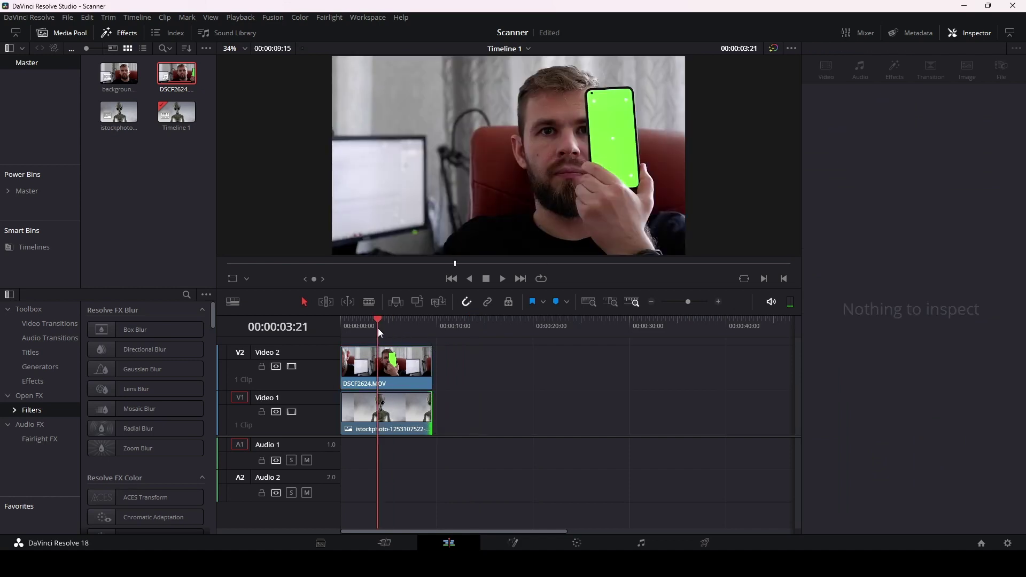
drag(464, 355, 382, 425)
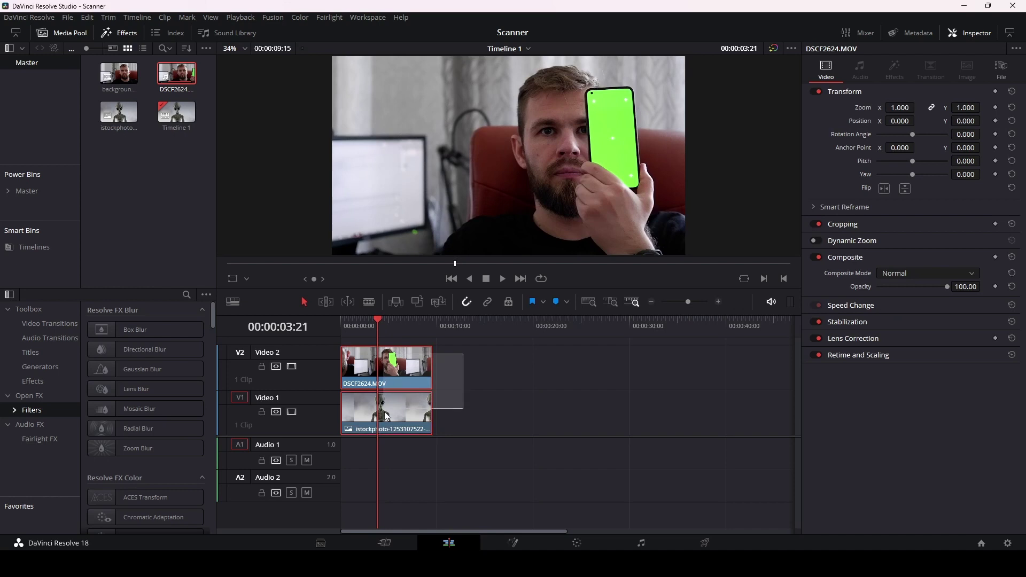
right_click(400, 370)
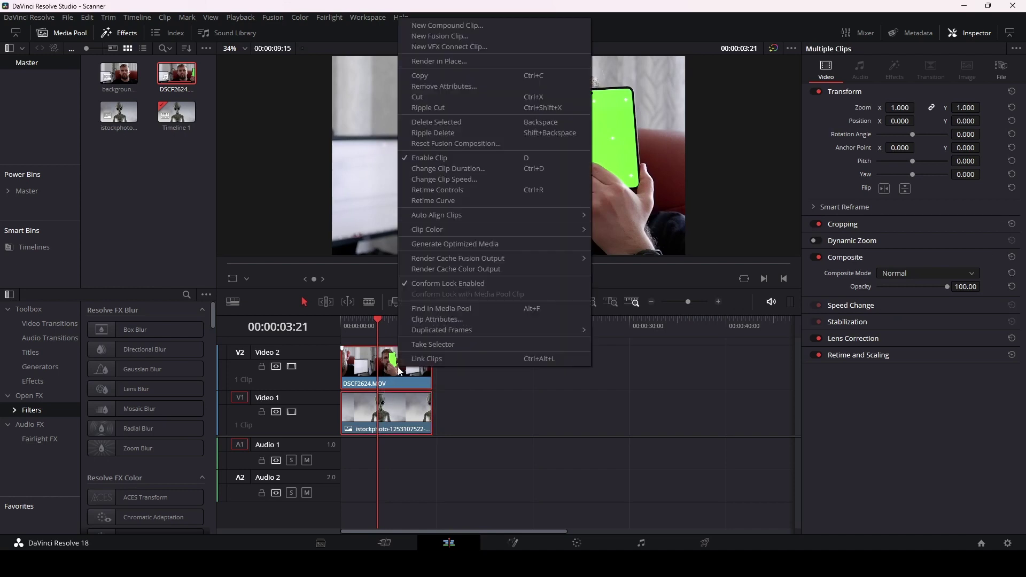
click(444, 38)
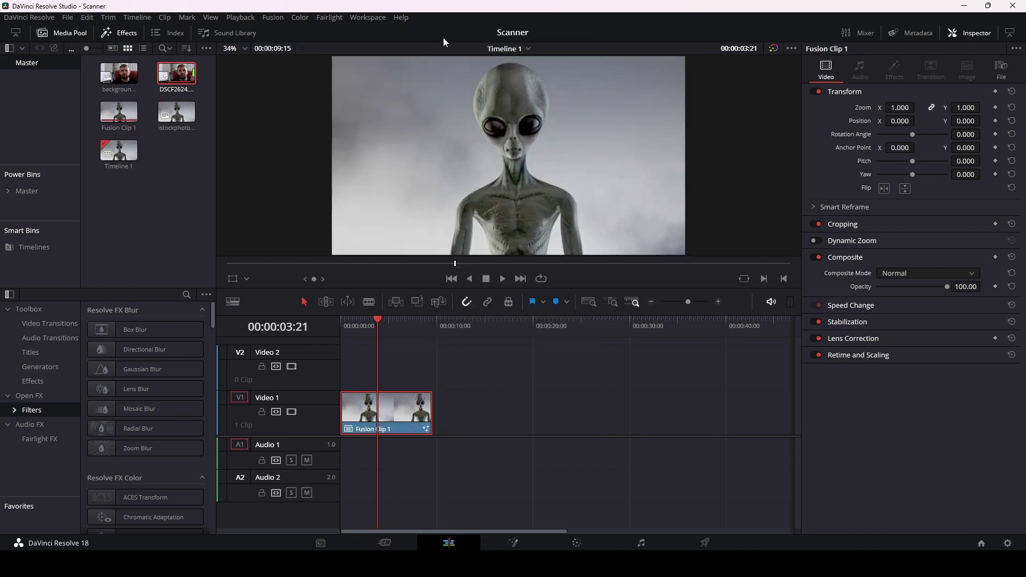
click(521, 540)
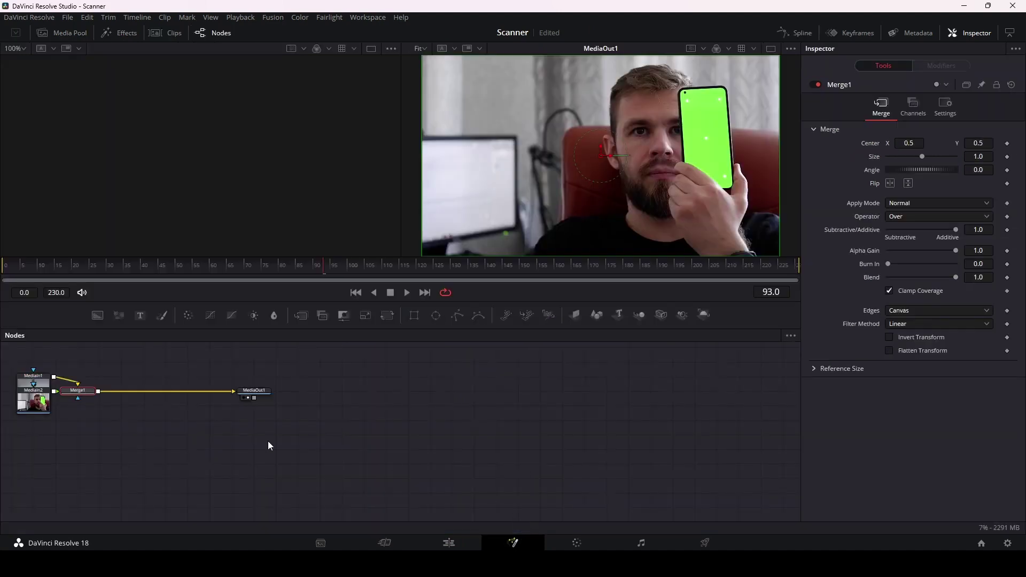
Step: Rearrange MediaIn1 and MediaIn2, delete Merge1, and unlink MediaIn1 from MediaOut1
drag(381, 441, 425, 377)
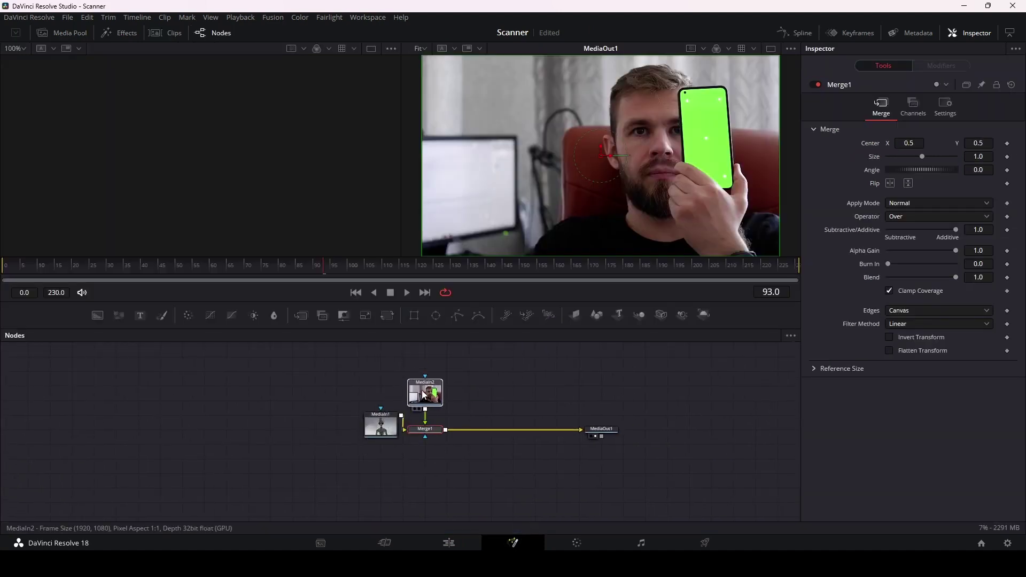
drag(376, 439, 319, 454)
click(424, 434)
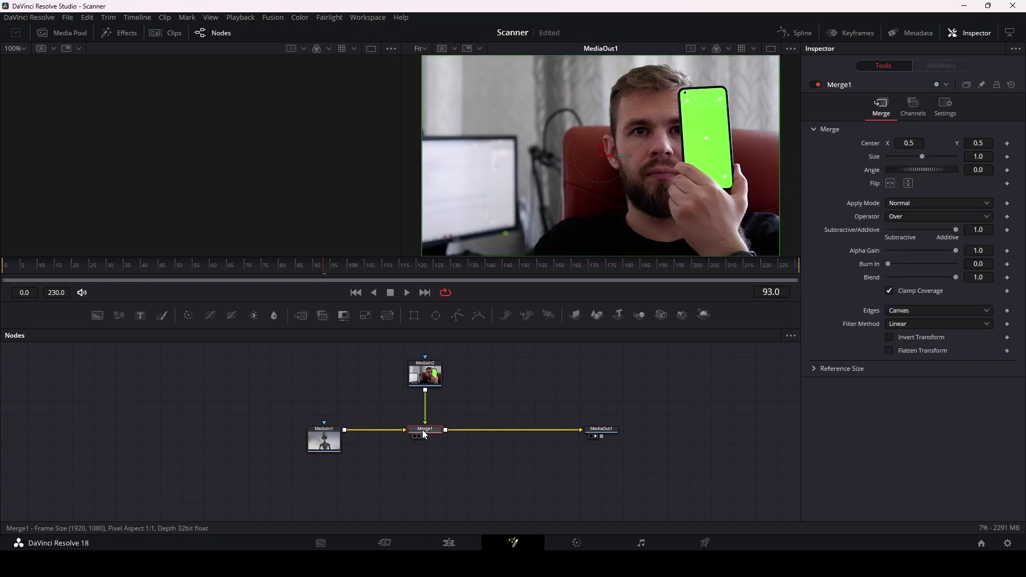
key(Delete)
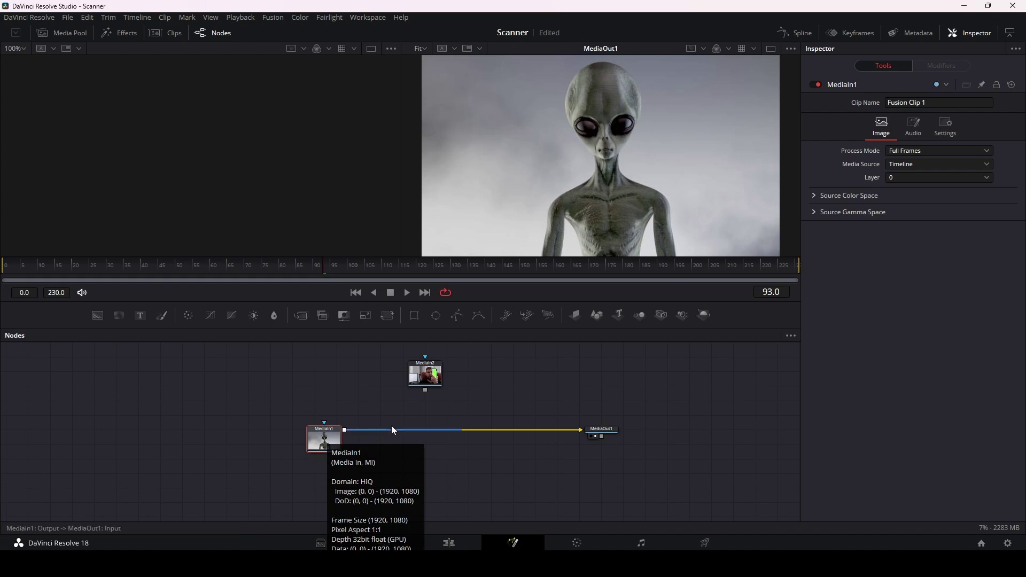
drag(564, 431, 555, 440)
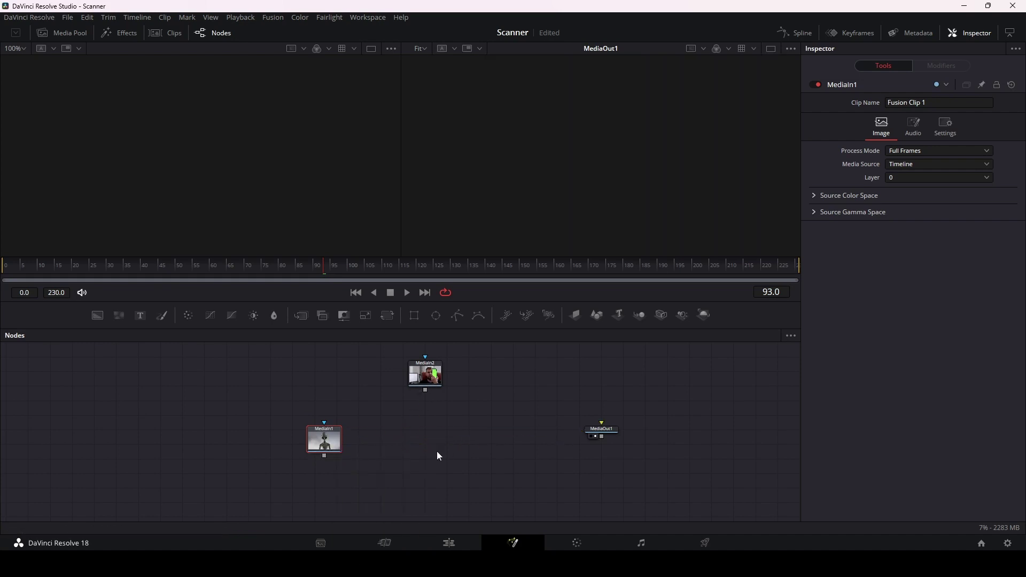
Step: View MediaIn2's green-screen phone footage in the left viewer at frame 10
drag(321, 437, 296, 428)
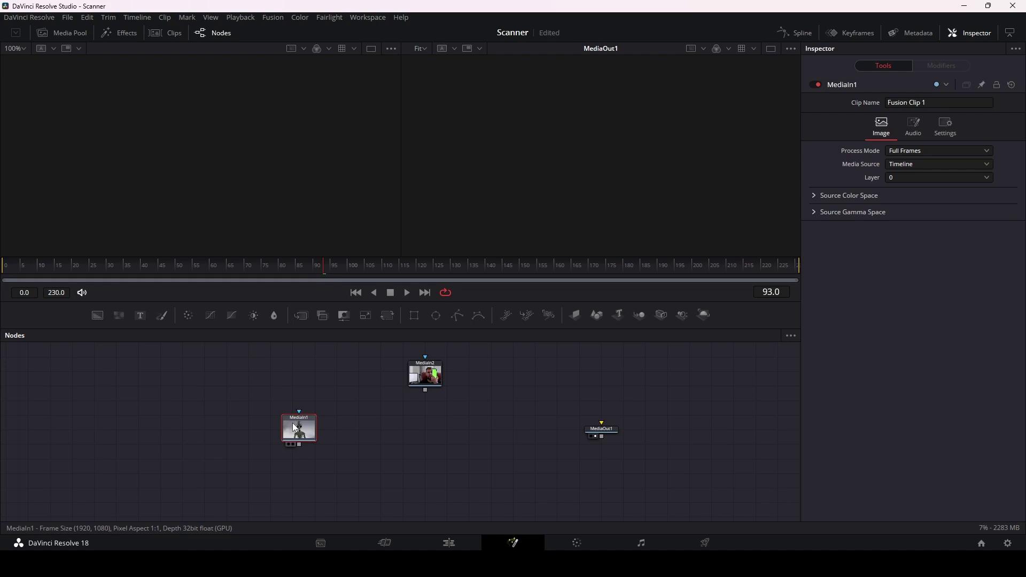
click(424, 383)
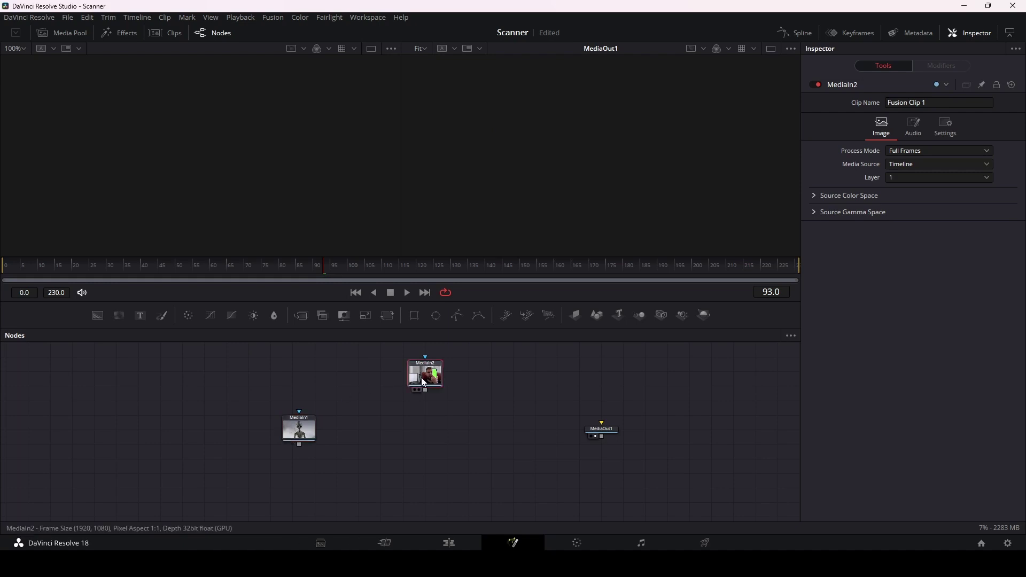
key(1)
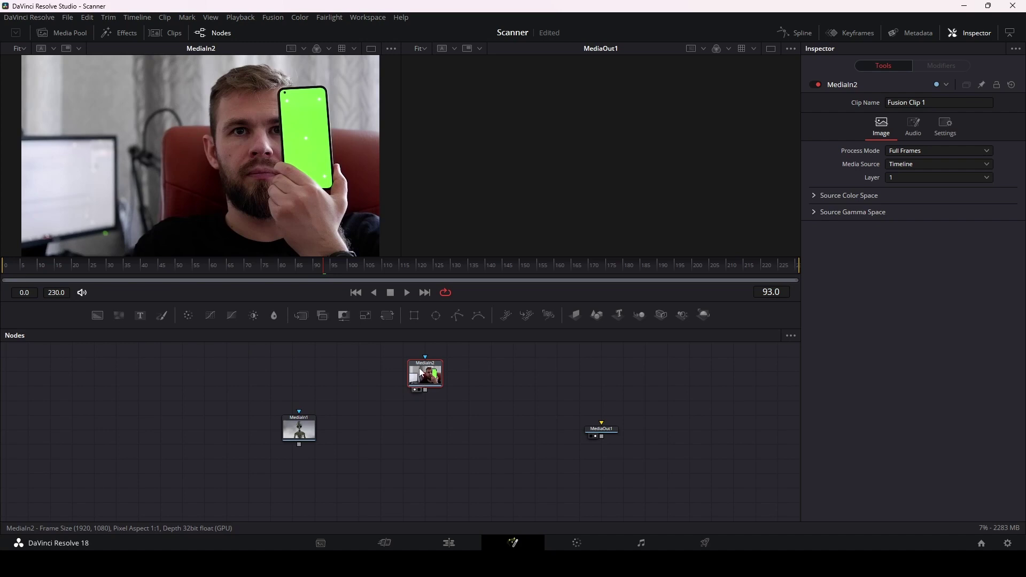
mouse_move(421, 373)
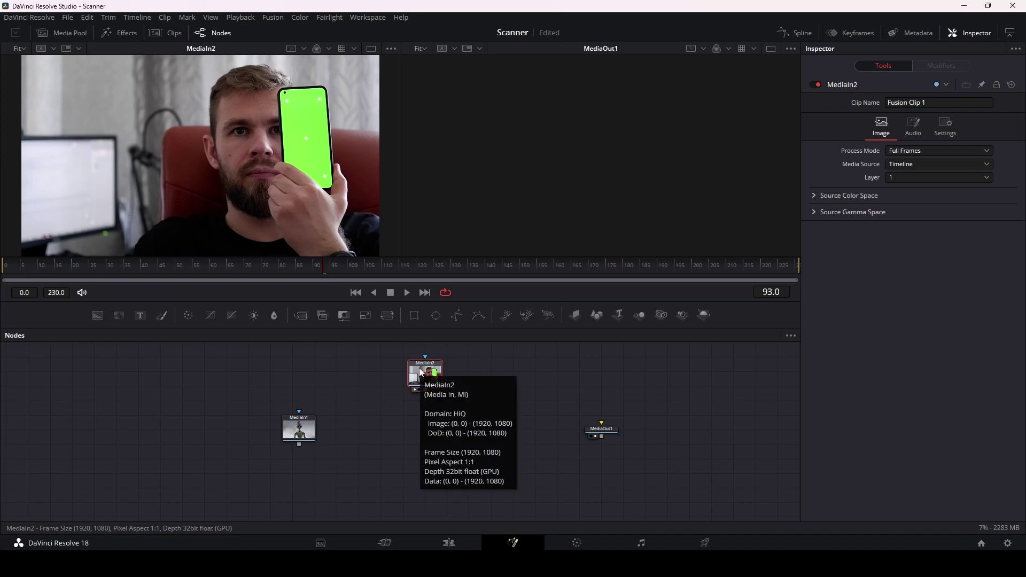
drag(323, 267, 37, 271)
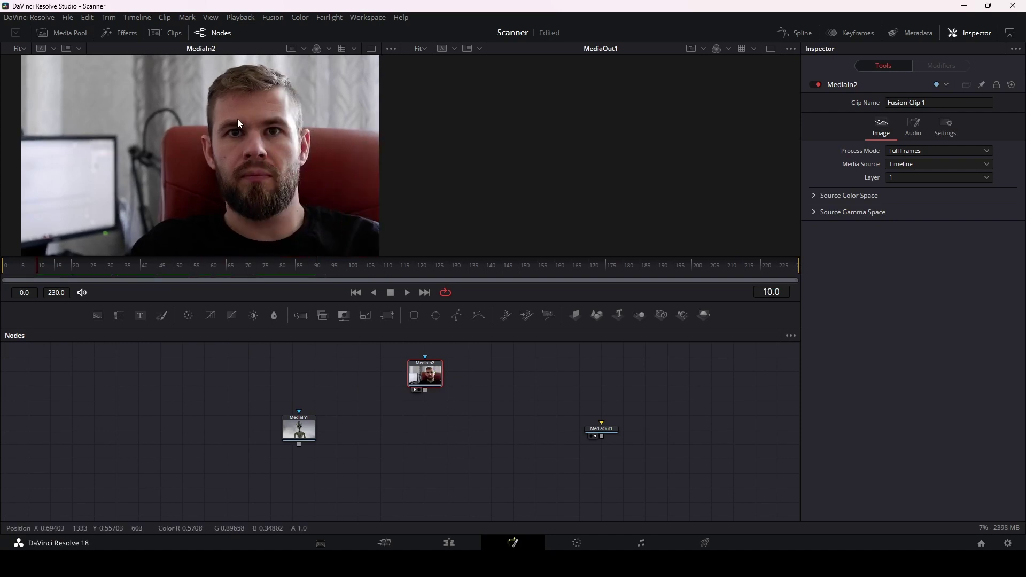
right_click(153, 149)
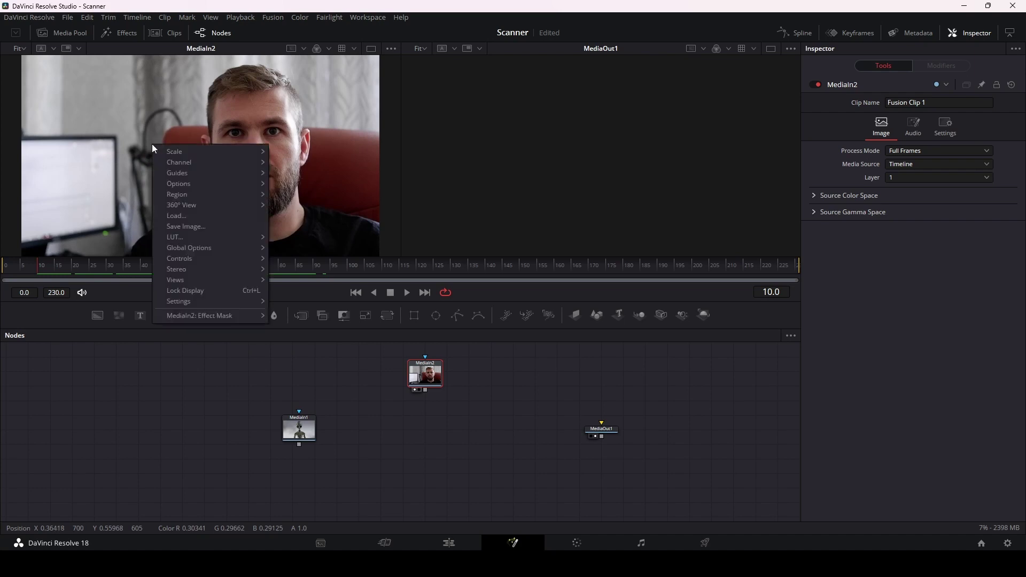
click(180, 226)
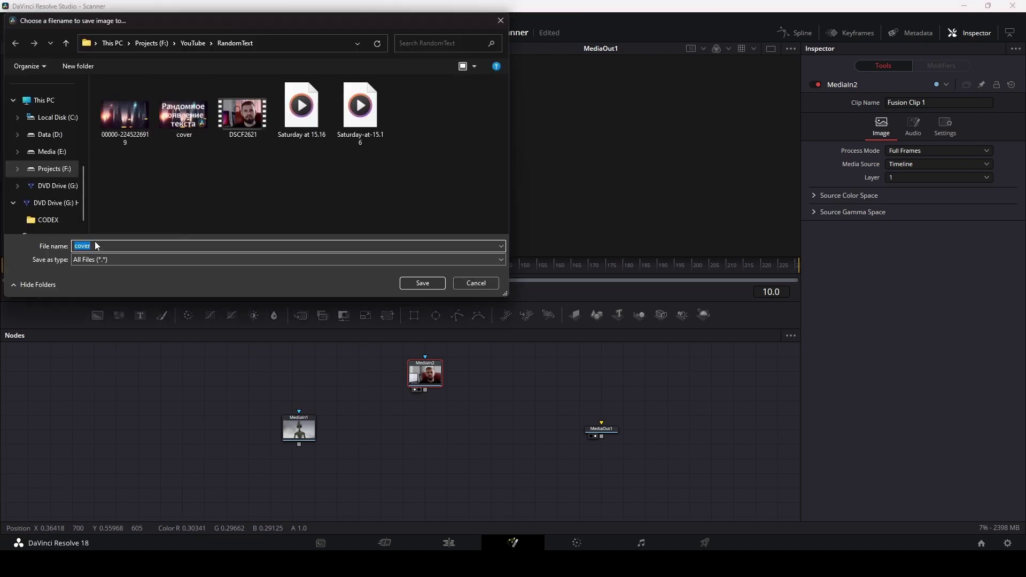
click(126, 261)
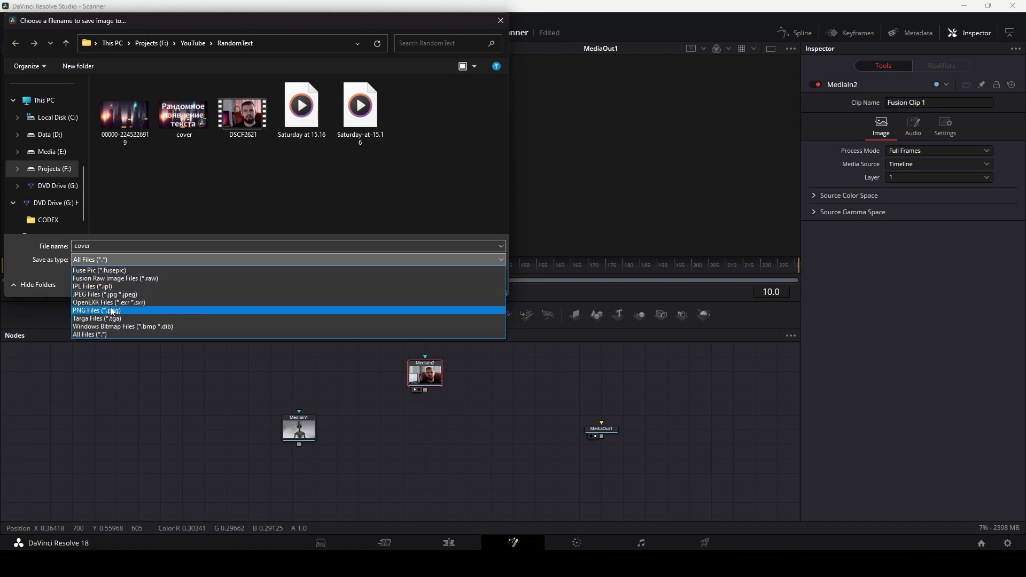
click(397, 197)
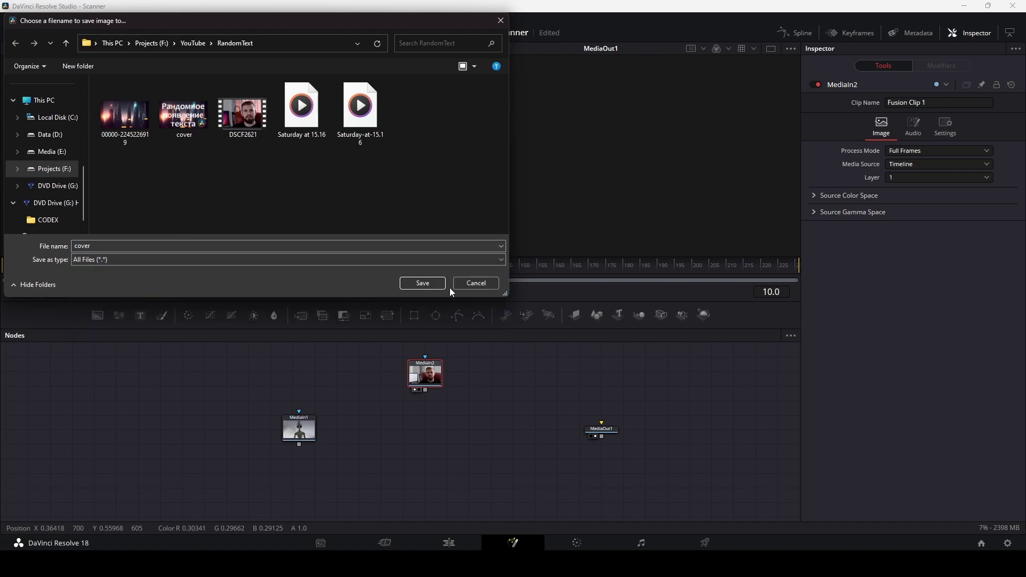
click(478, 282)
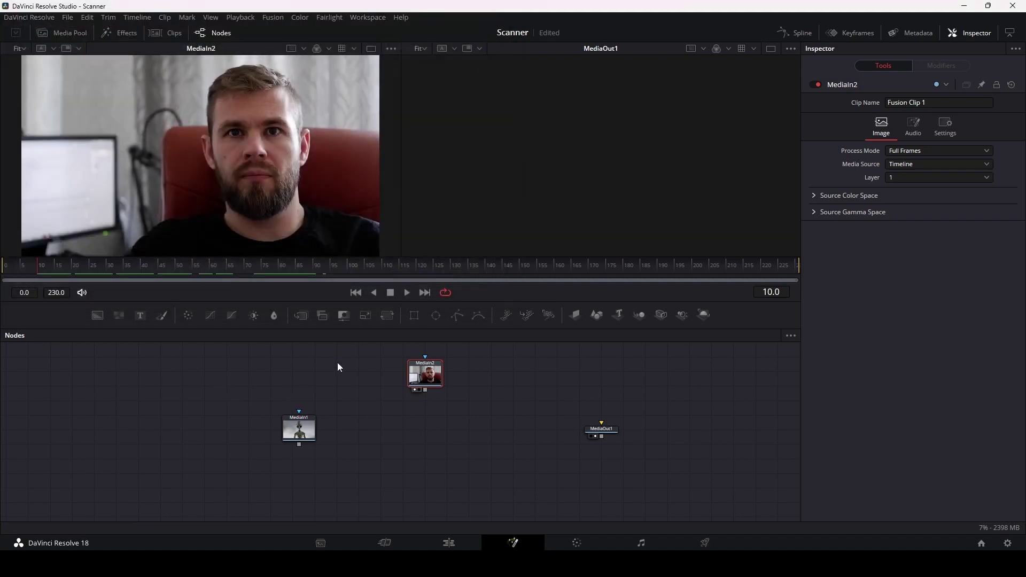
Step: Add background.jpg from the Media Pool to the node graph as a new MediaIn node
click(60, 33)
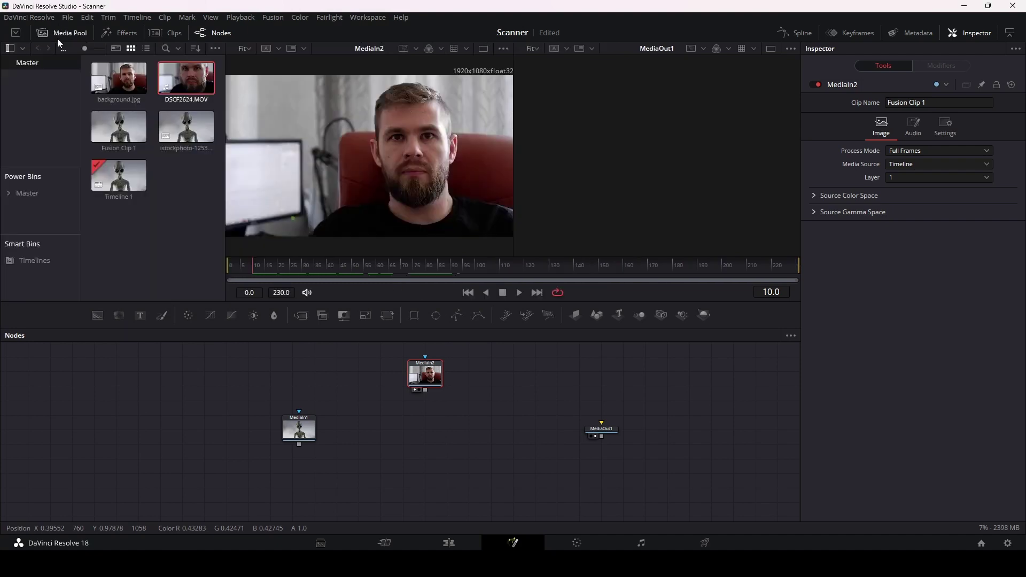
drag(118, 80, 391, 439)
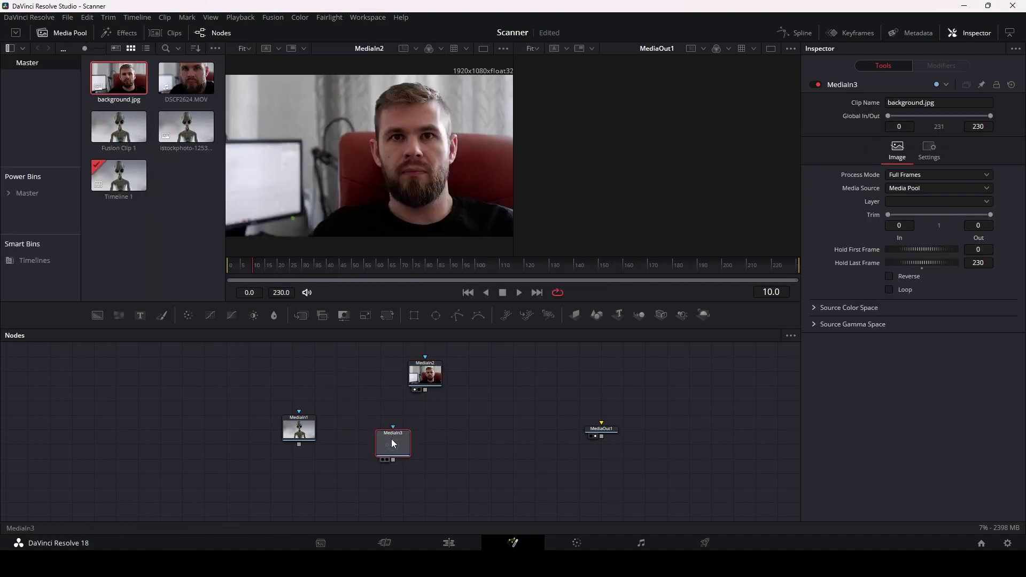
key(2)
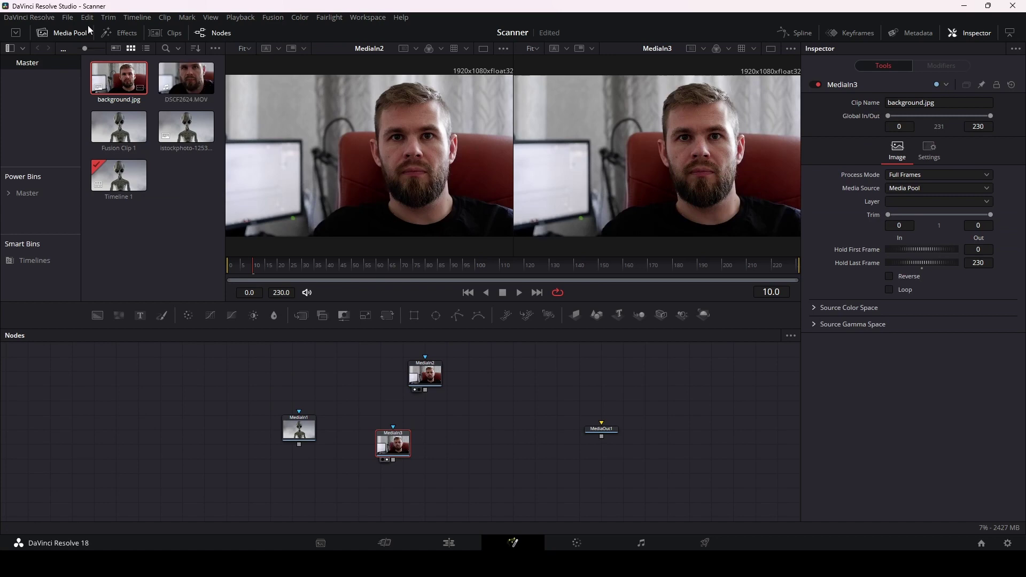
click(60, 32)
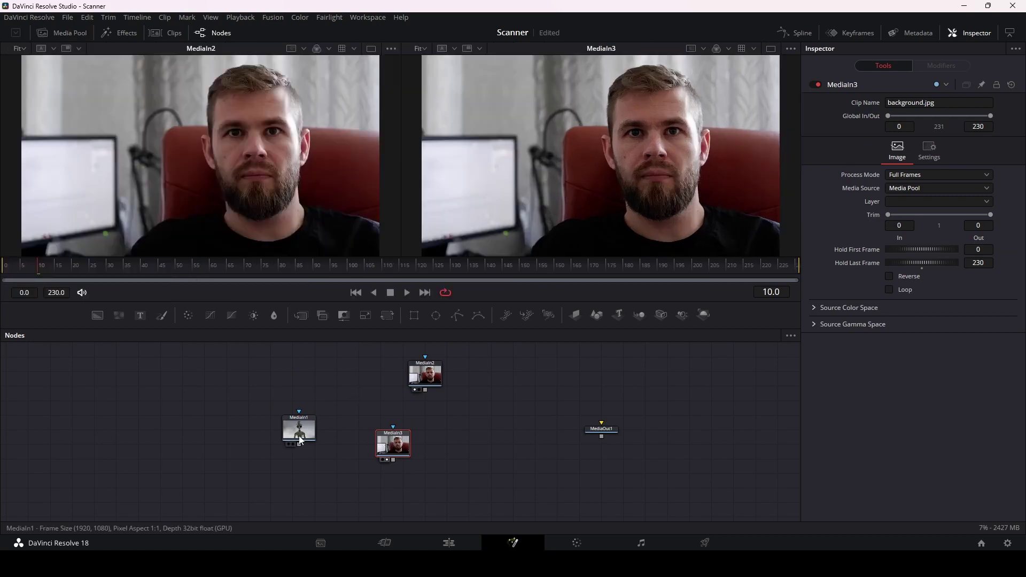
Step: Lay out the nodes with the background node below the alien's MediaIn1 node
drag(298, 431, 362, 401)
drag(401, 458, 294, 489)
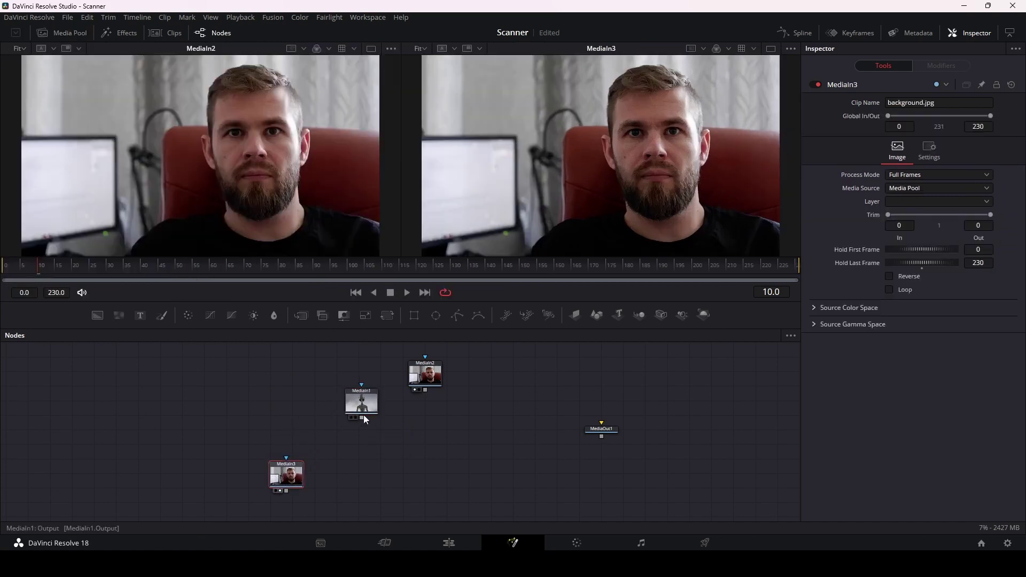
drag(365, 406, 302, 406)
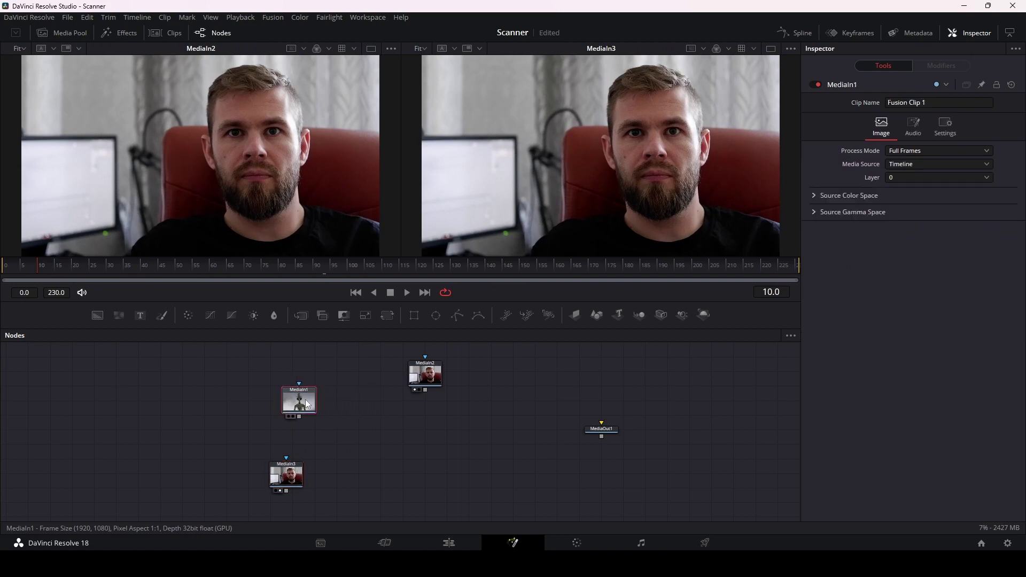
click(289, 482)
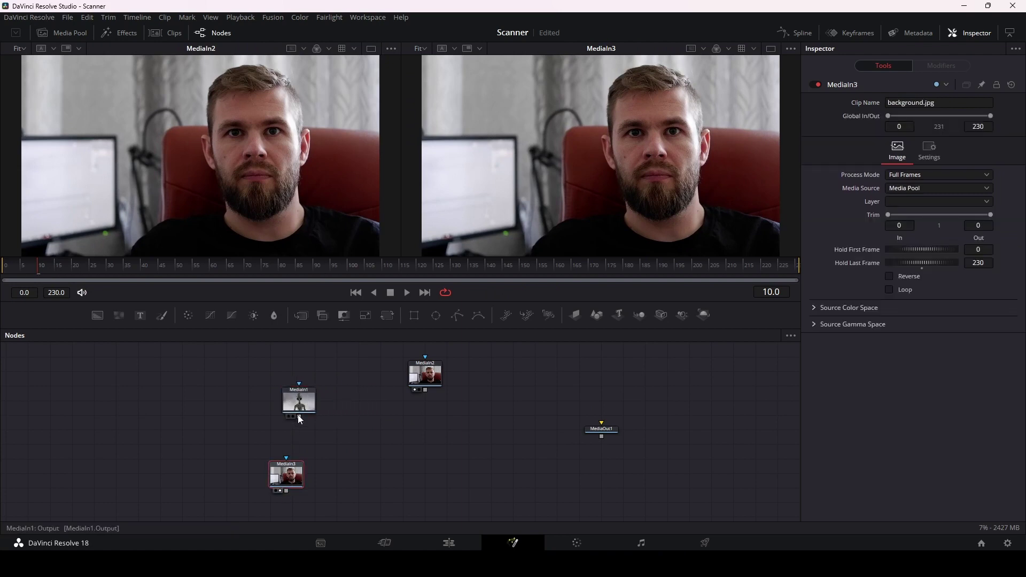
mouse_move(300, 419)
mouse_down()
mouse_move(319, 488)
mouse_move(288, 496)
mouse_up()
Step: Drop MediaIn1's output onto MediaIn3 to create Merge1 and show it in the right viewer
drag(287, 496, 178, 477)
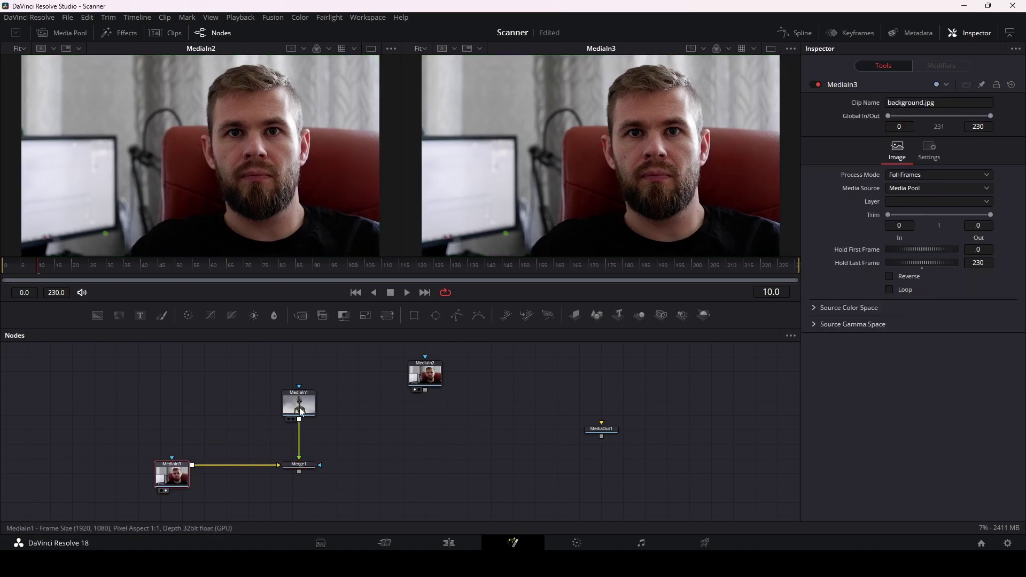
click(301, 468)
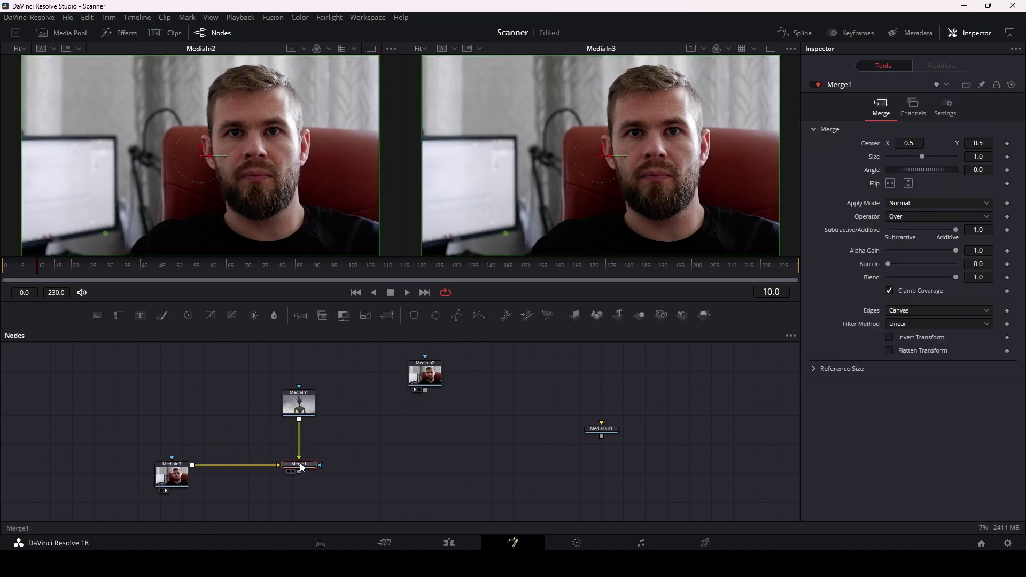
key(2)
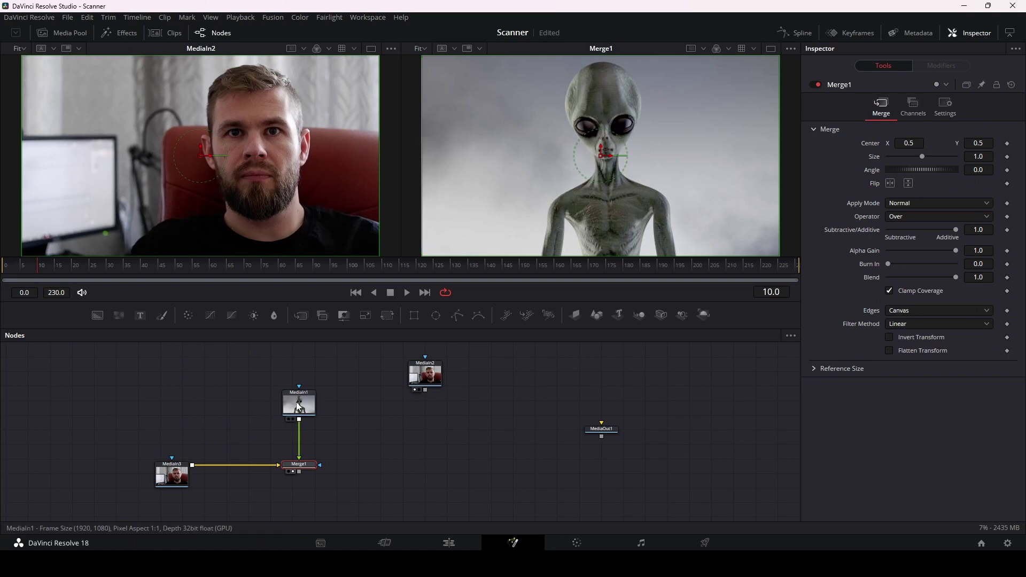
click(299, 408)
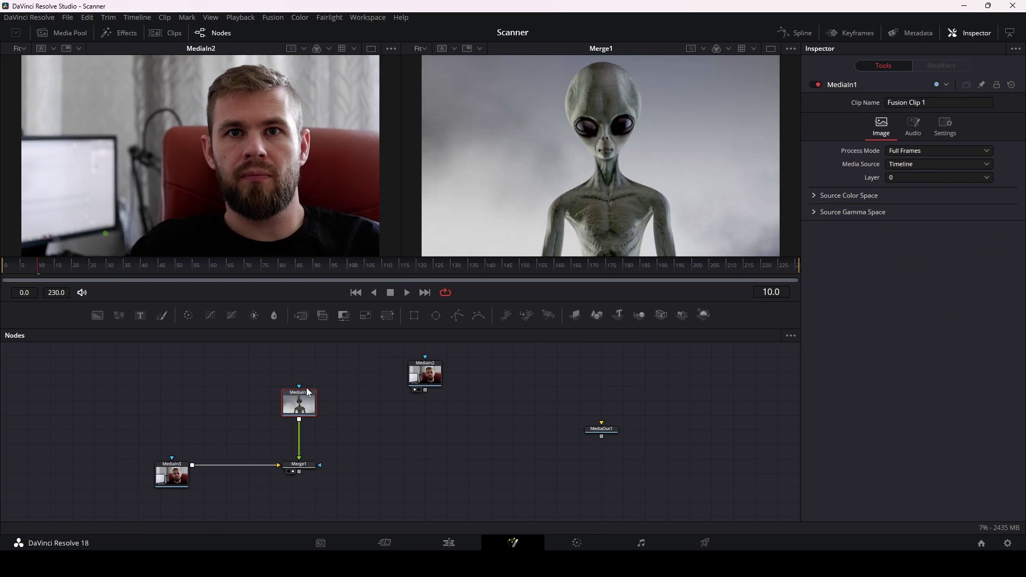
click(432, 379)
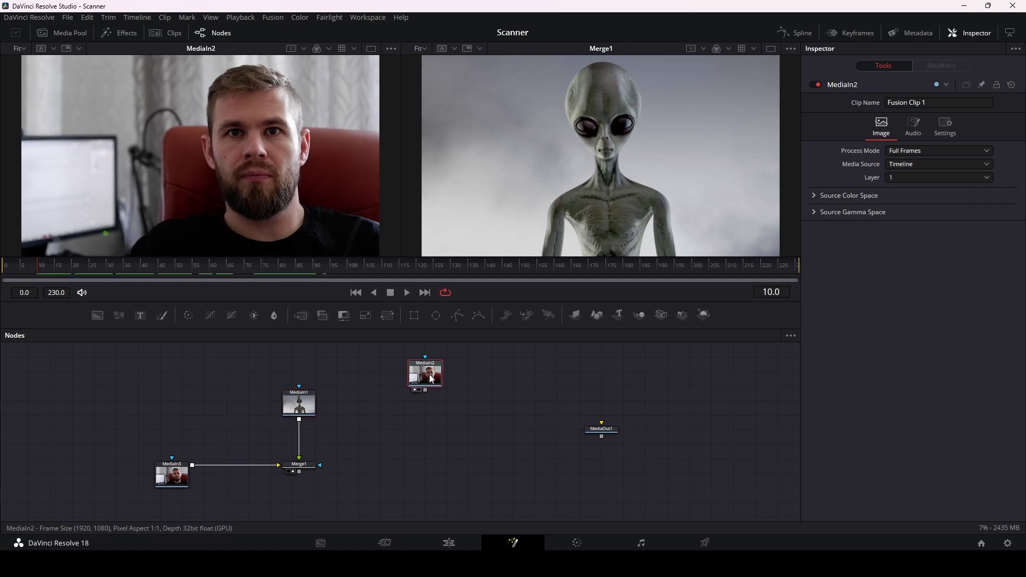
Step: Attach a new Polygon mask node to the alien's MediaIn1 node
key(1)
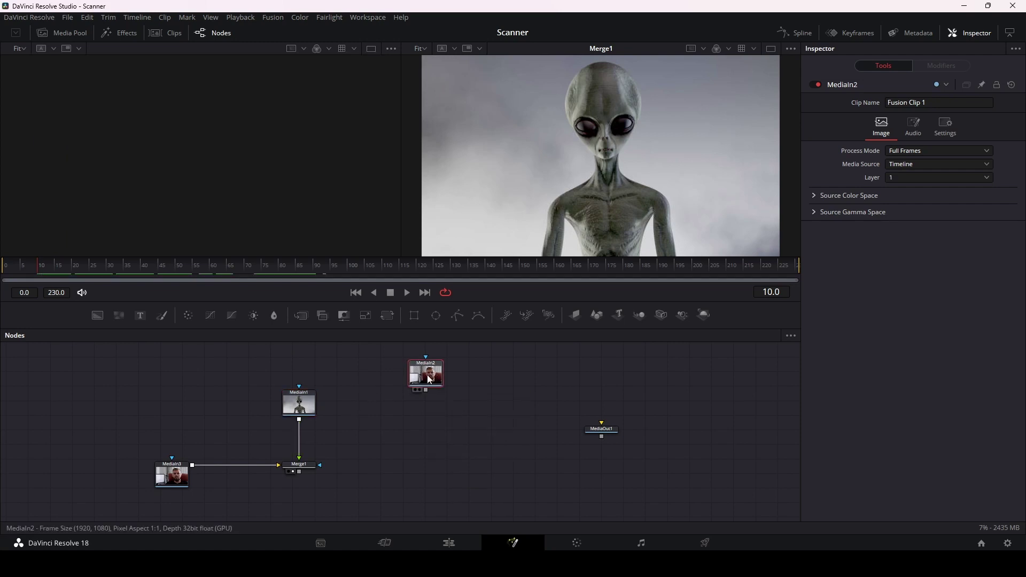
drag(430, 379, 610, 377)
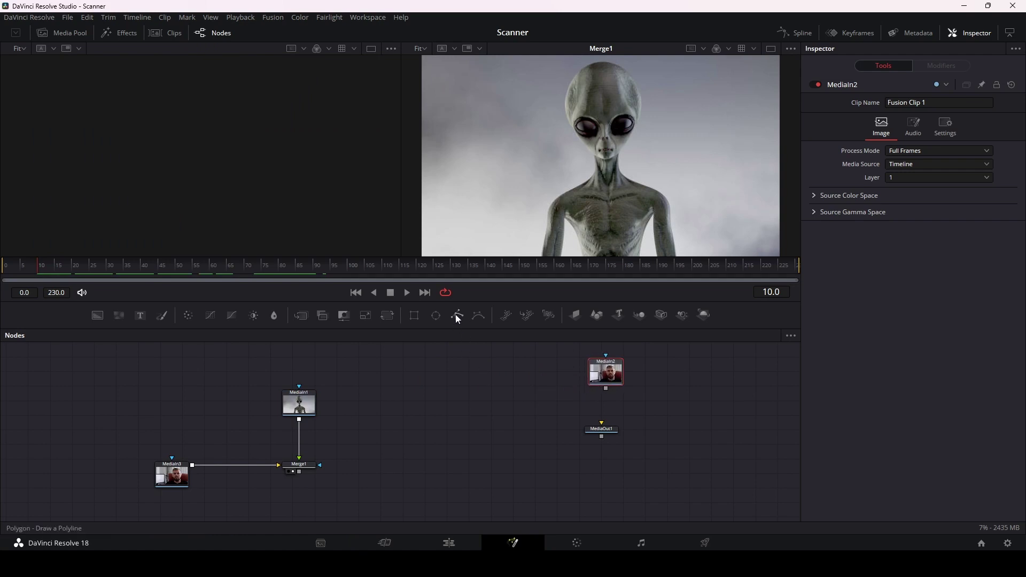
drag(458, 319, 438, 372)
drag(303, 367, 302, 400)
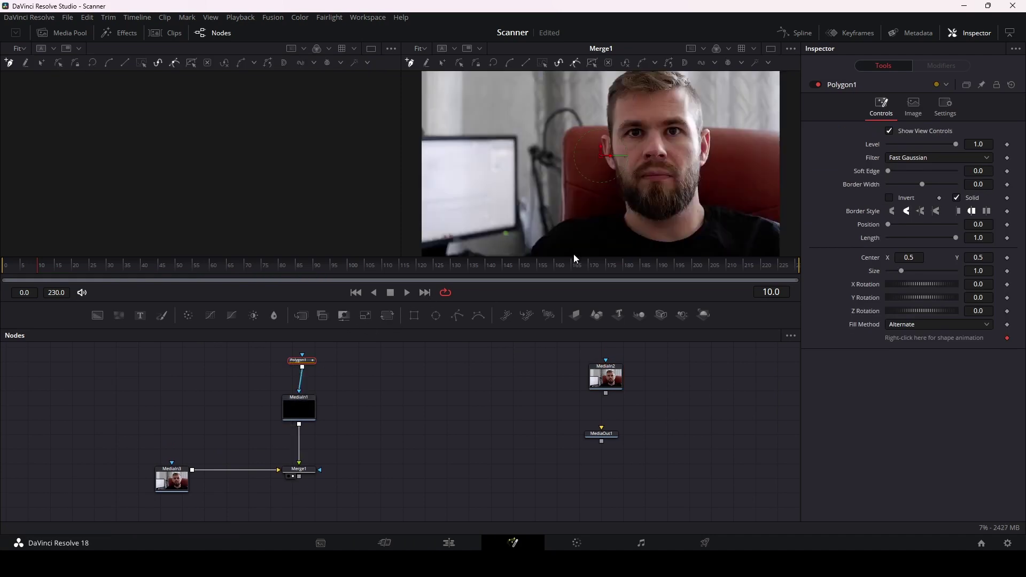
click(890, 198)
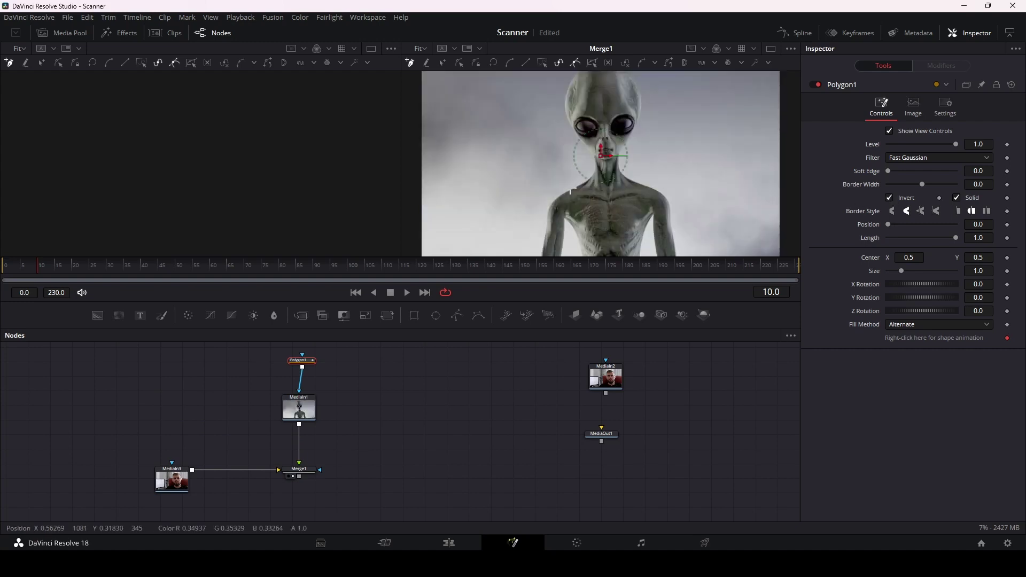
scroll(538, 182, down, 2)
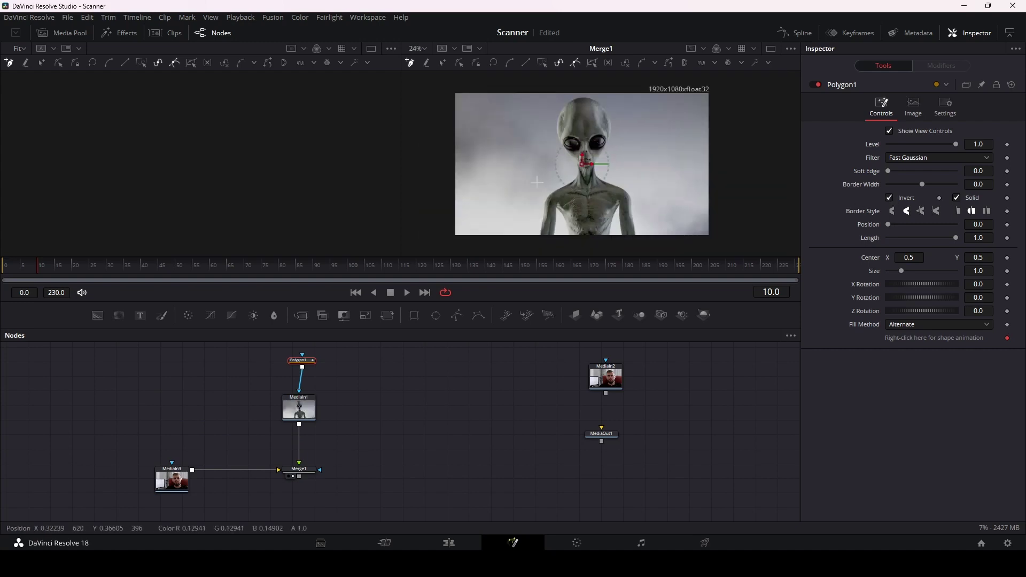
Step: Trace a closed polygon around the alien's head and shoulders, with Invert unchecked
click(586, 98)
click(599, 103)
click(607, 110)
click(610, 122)
click(608, 140)
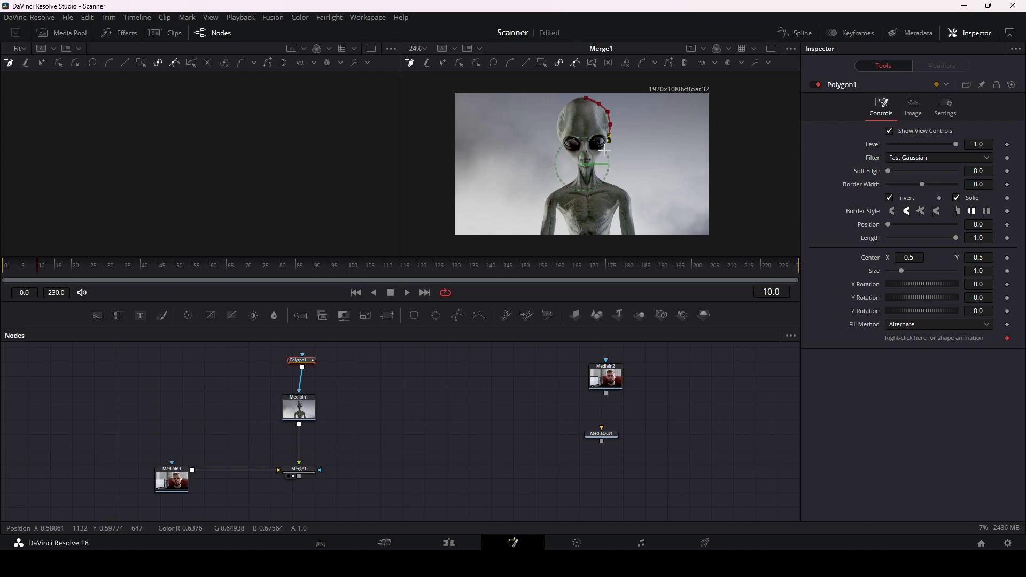
click(605, 150)
click(599, 157)
click(594, 171)
click(610, 183)
click(633, 198)
click(633, 210)
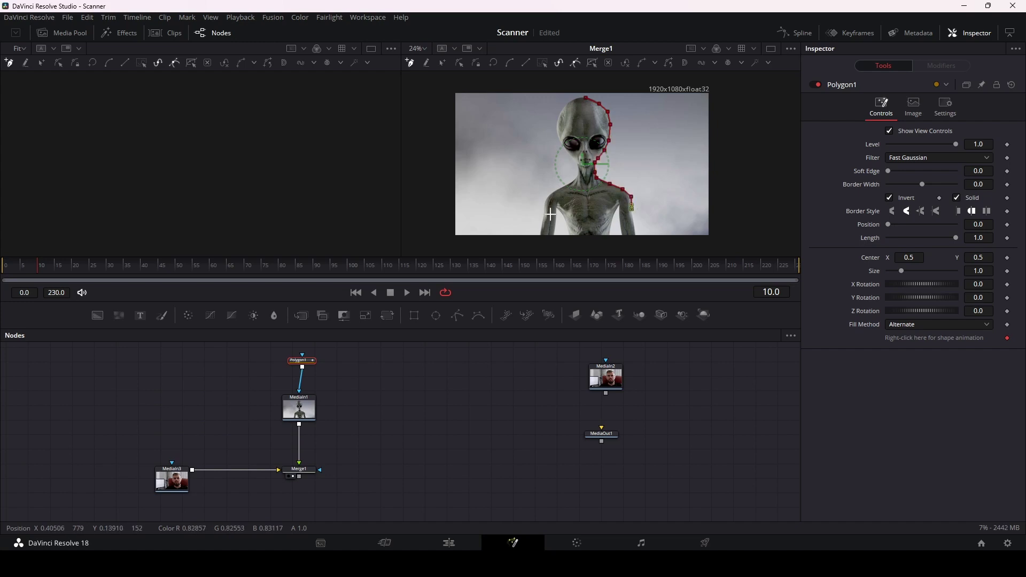
click(545, 213)
click(553, 190)
click(577, 168)
click(576, 145)
click(559, 140)
click(557, 122)
click(566, 107)
click(577, 100)
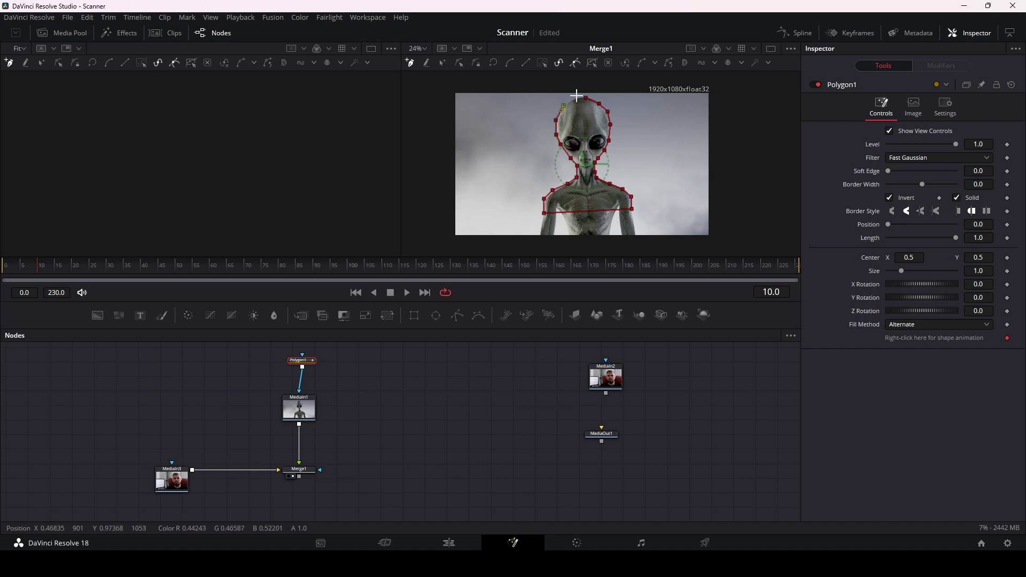
click(586, 99)
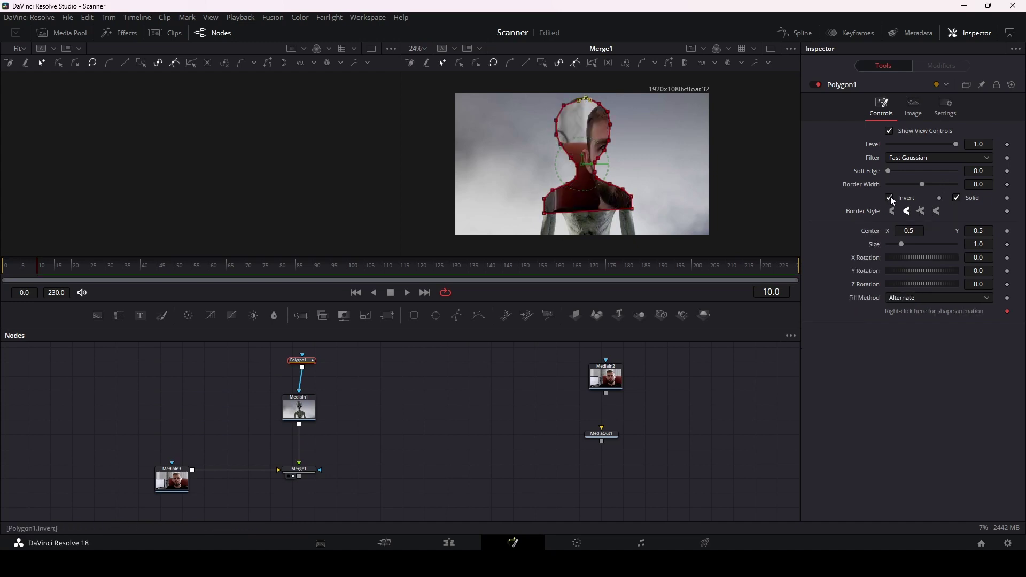
click(890, 198)
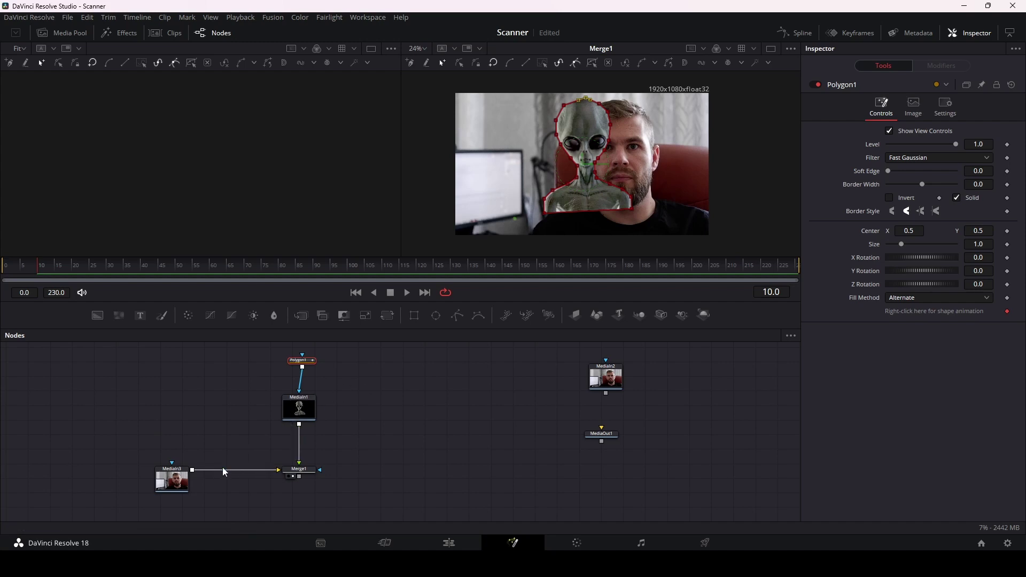
Step: Insert a Transform node after the alien's MediaIn1 node via the tool search
drag(306, 413, 309, 401)
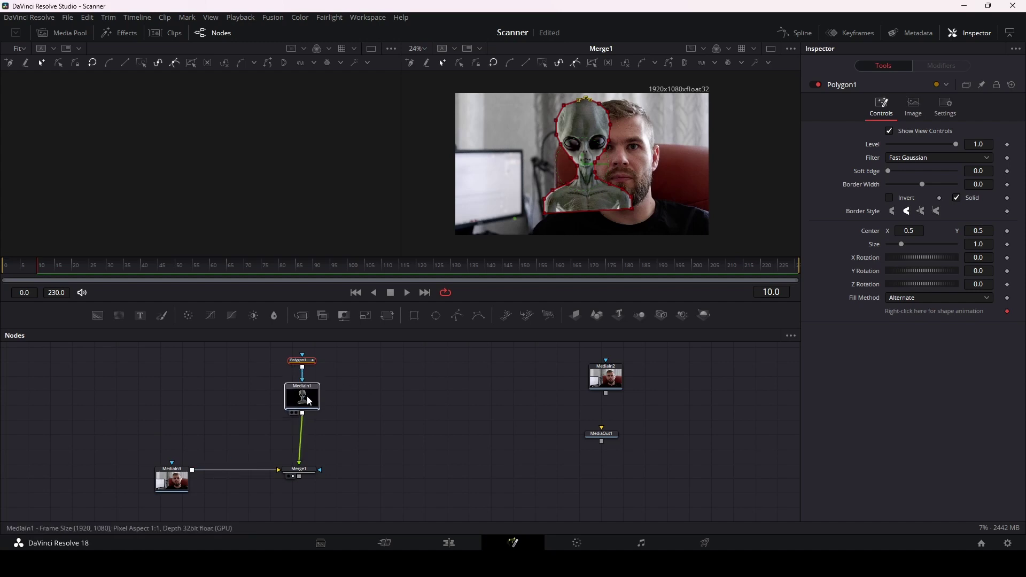
click(309, 401)
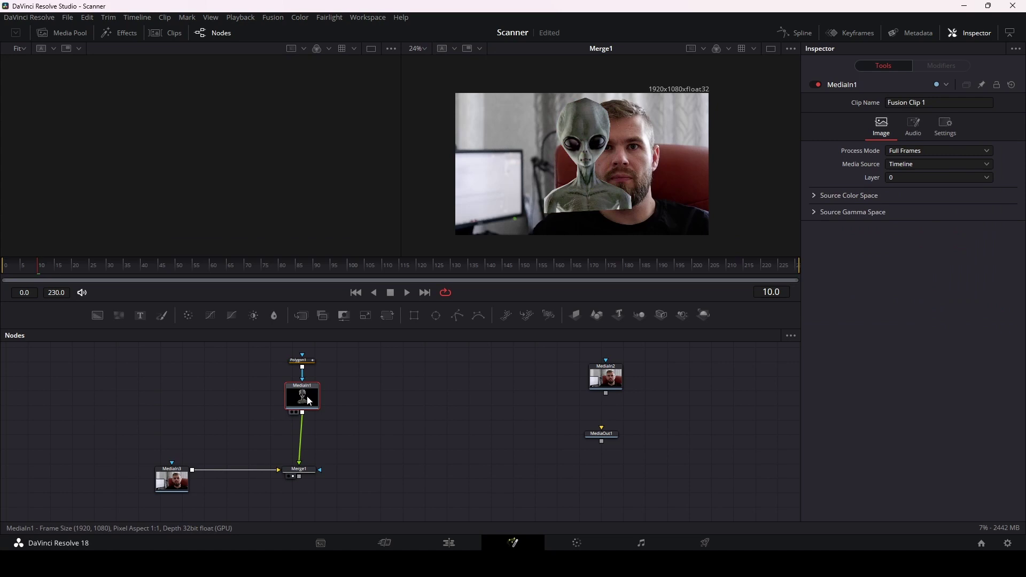
key(shift+space)
text(e)
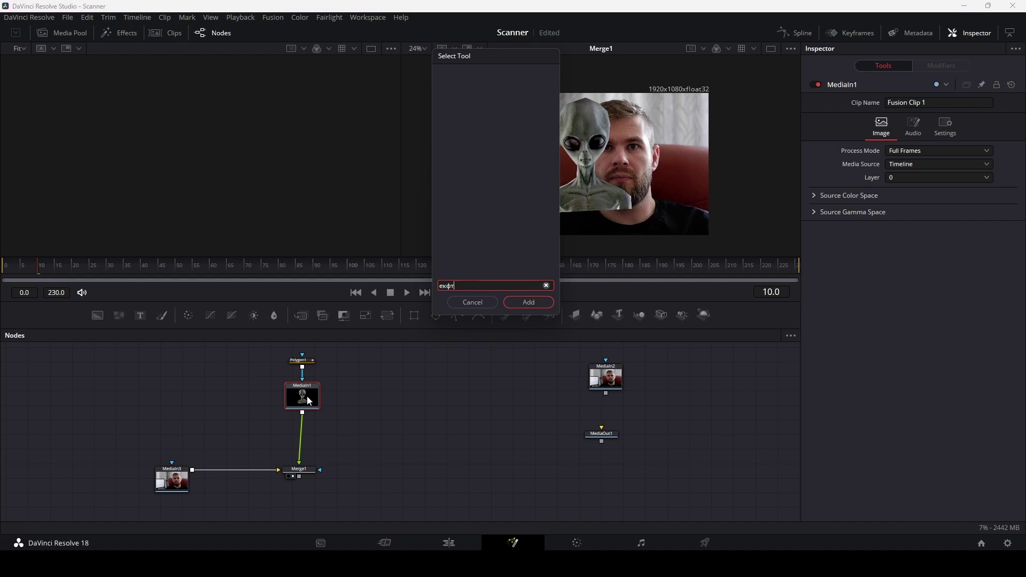
key(BackSpace)
text(trans)
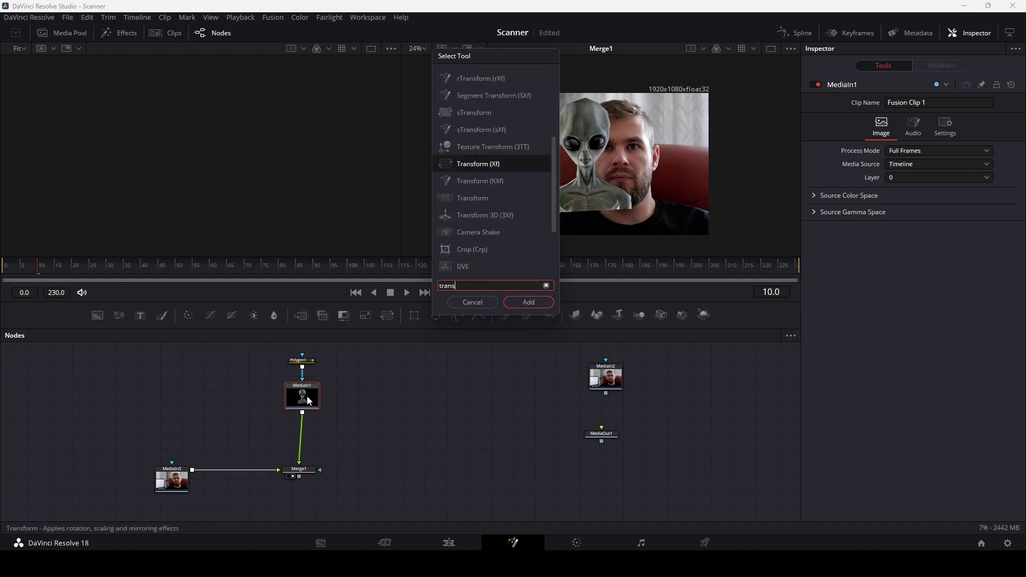
text(l)
key(BackSpace)
key(Return)
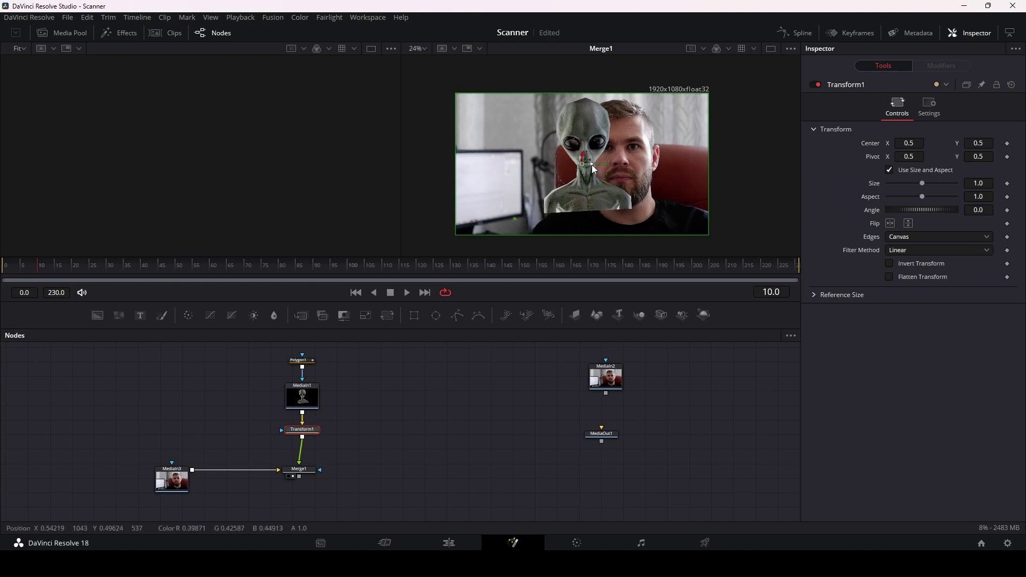
Step: Scale the alien head to size 1.632 and move it over the man's face
drag(591, 164, 629, 161)
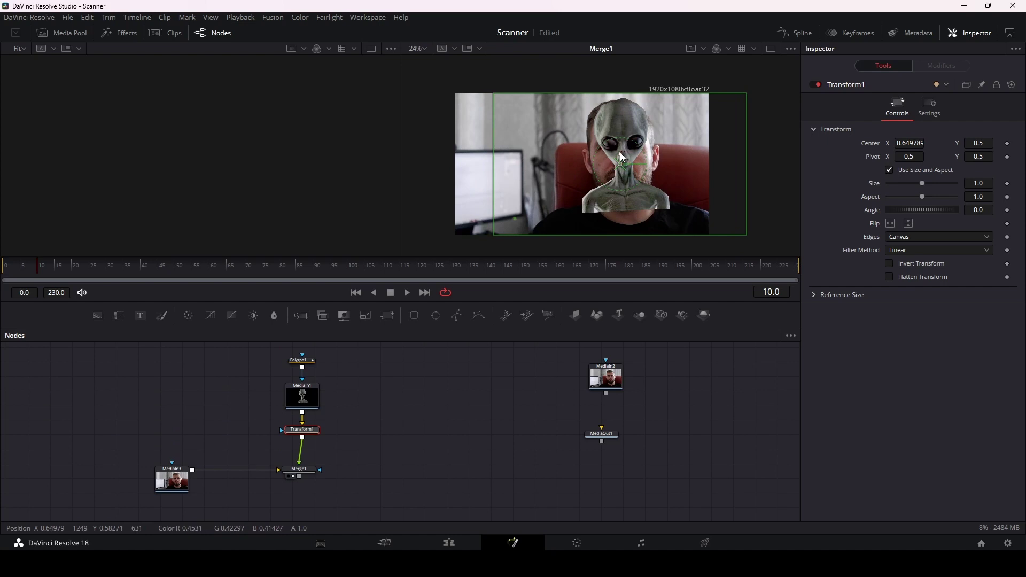
mouse_move(620, 152)
mouse_down()
mouse_move(620, 142)
mouse_move(619, 161)
mouse_up()
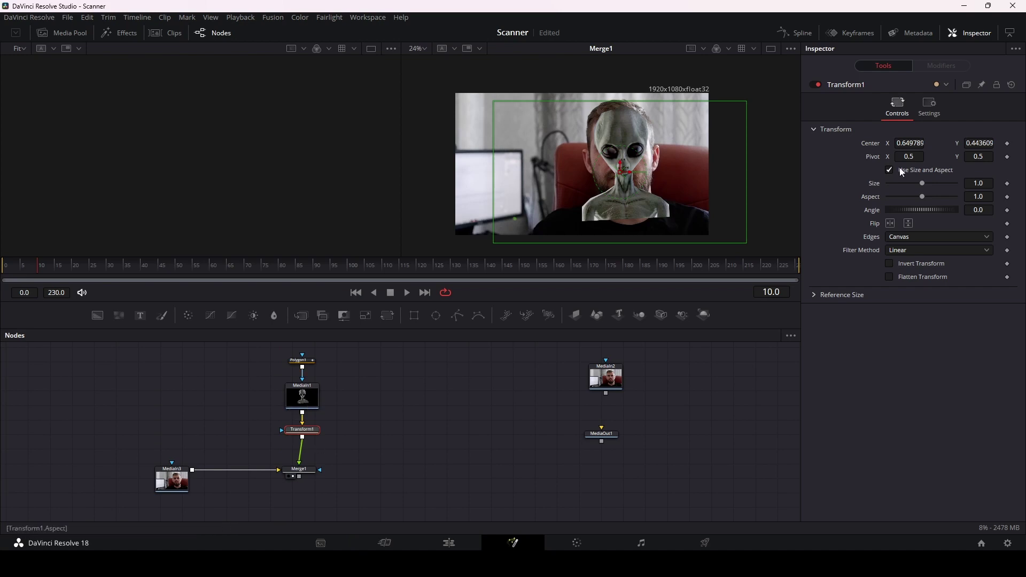
drag(979, 183, 1002, 183)
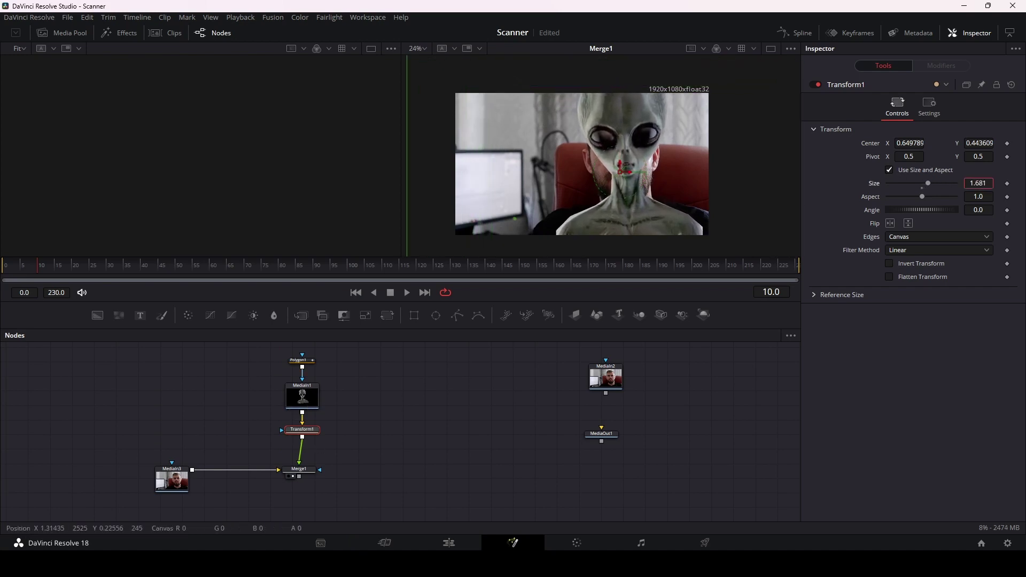
click(624, 167)
drag(624, 167, 621, 178)
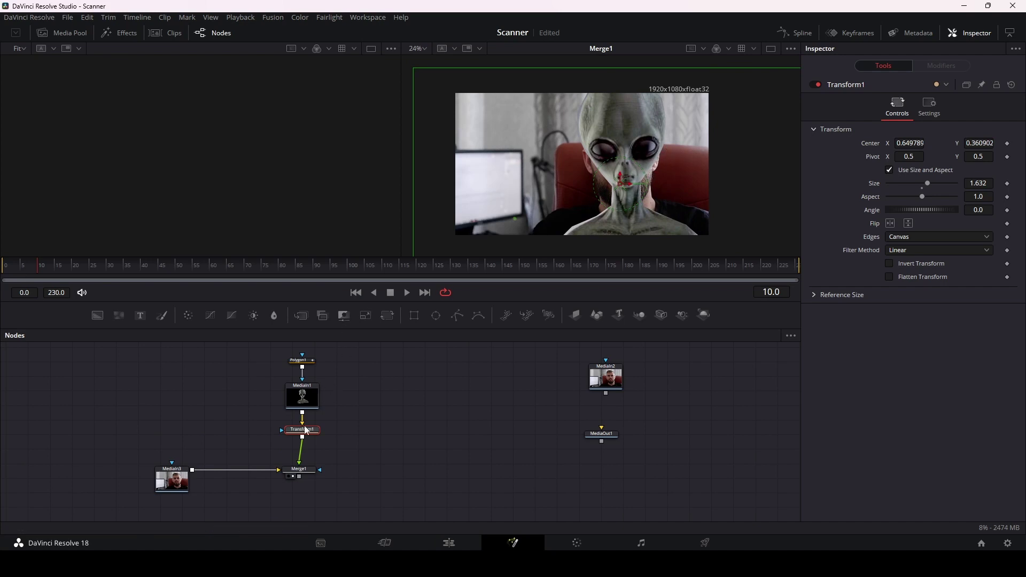
scroll(223, 457, up, 2)
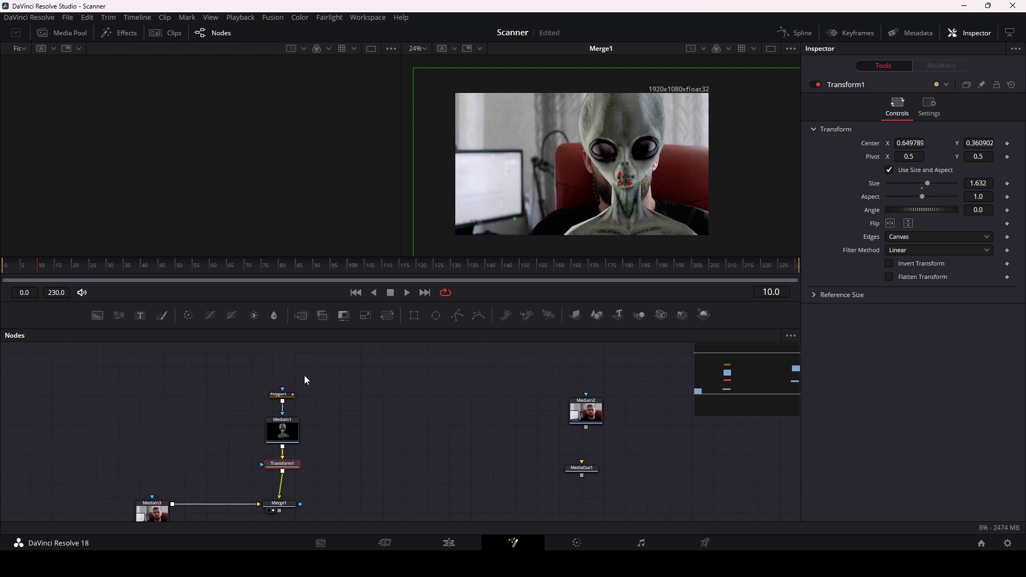
Step: Insert a Grid Warp node after Transform1 by searching 'warp'
mouse_move(307, 374)
mouse_down()
mouse_move(269, 489)
mouse_move(283, 424)
mouse_up()
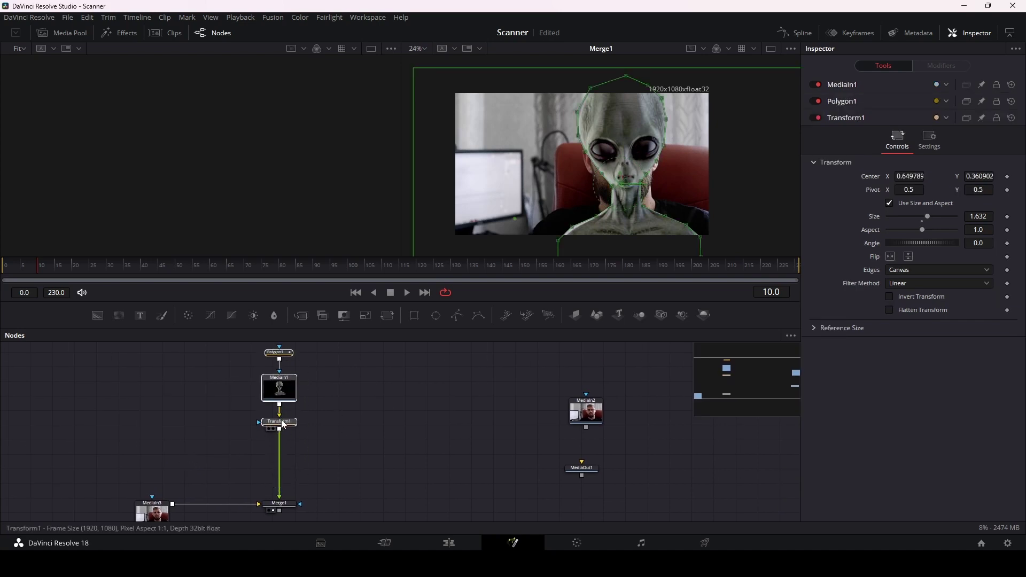
click(284, 424)
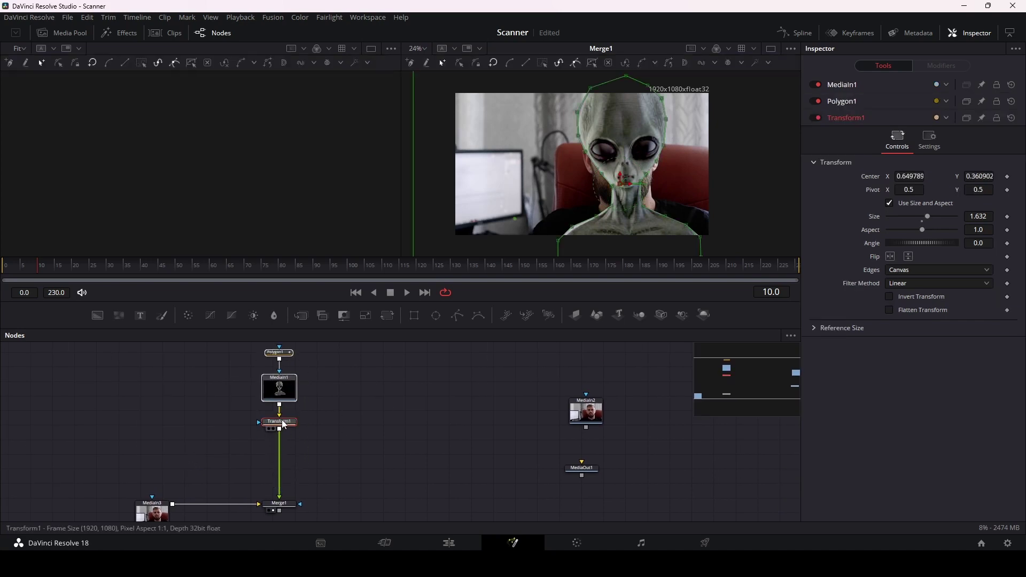
key(shift+space)
text(trans)
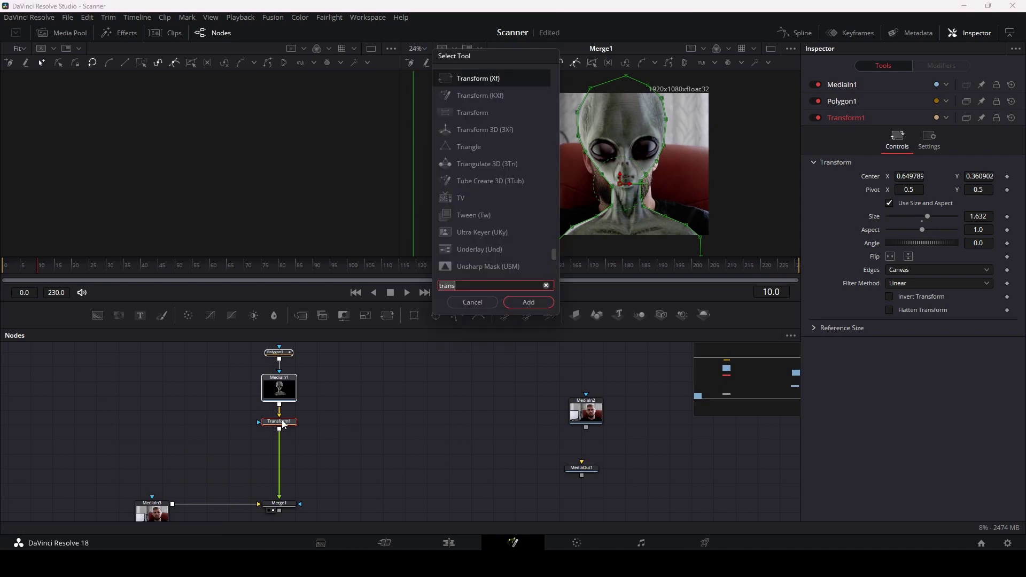
key(BackSpace)
key(BackSpace)
key(BackSpace)
text(wa)
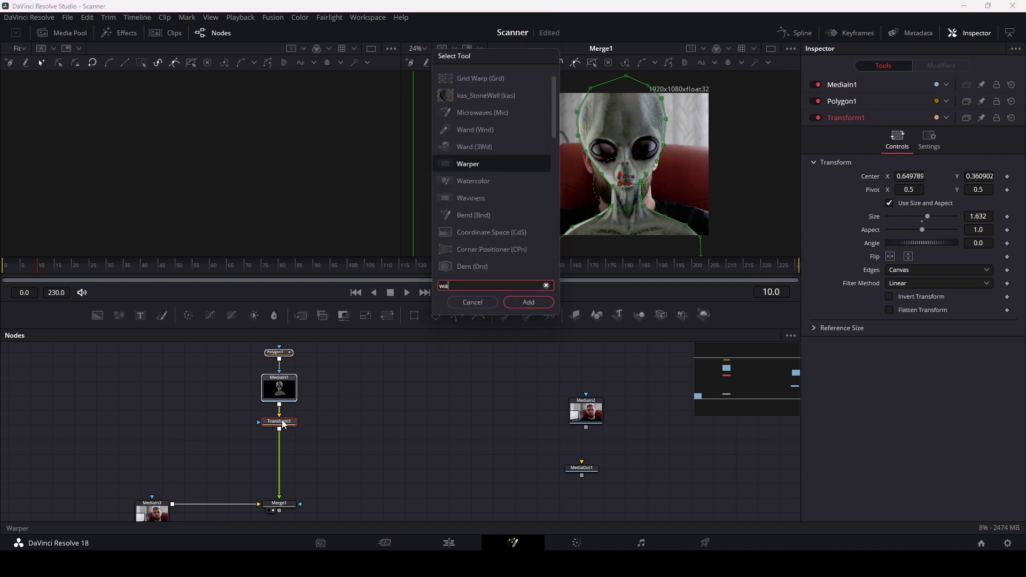
text(rp)
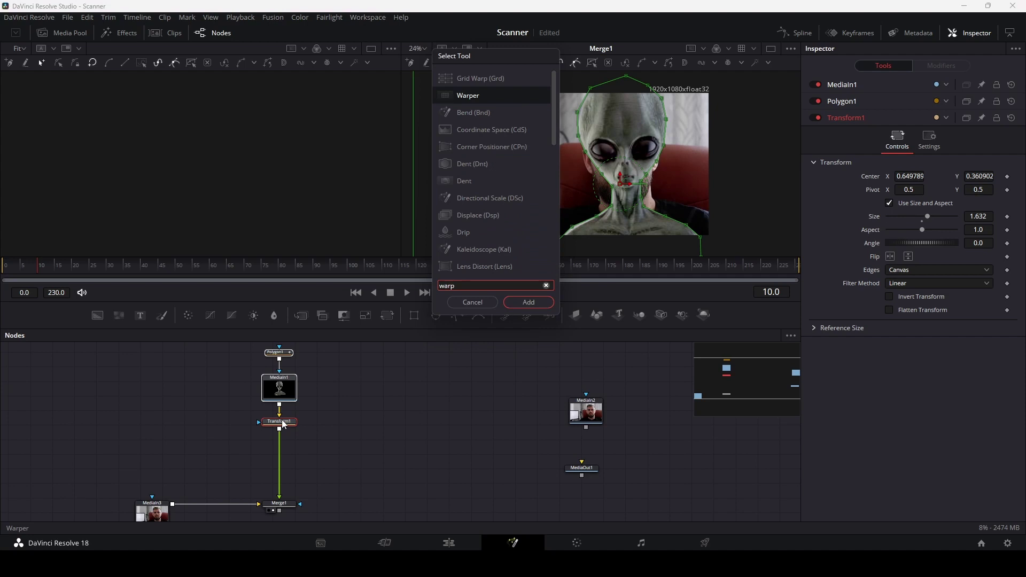
key(Up)
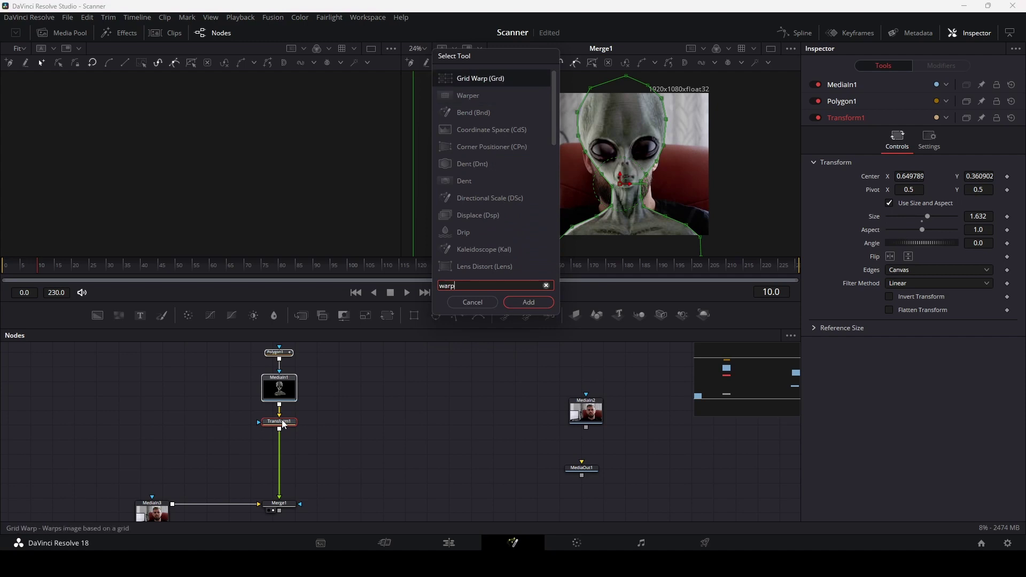
key(Return)
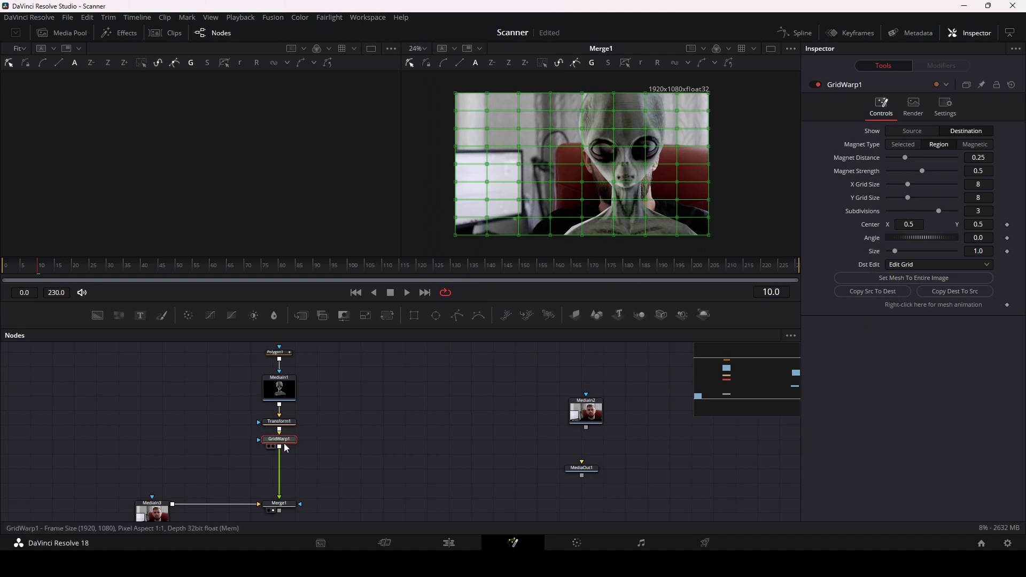
Step: Set the Grid Warp to a 20 by 20 grid with magnet distance 0.063
drag(286, 448, 285, 466)
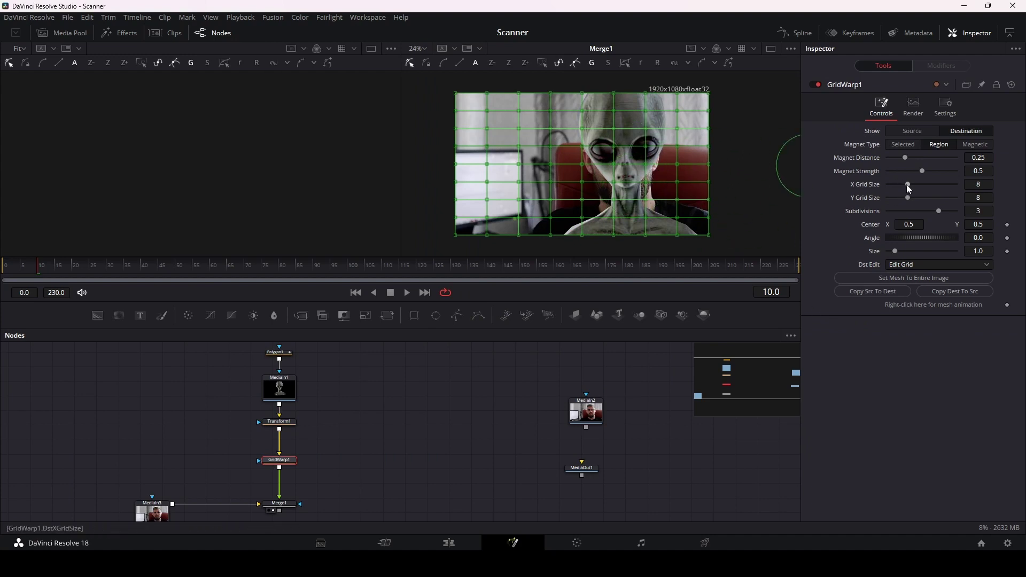
mouse_move(907, 185)
mouse_down()
mouse_move(938, 184)
mouse_move(943, 198)
mouse_up()
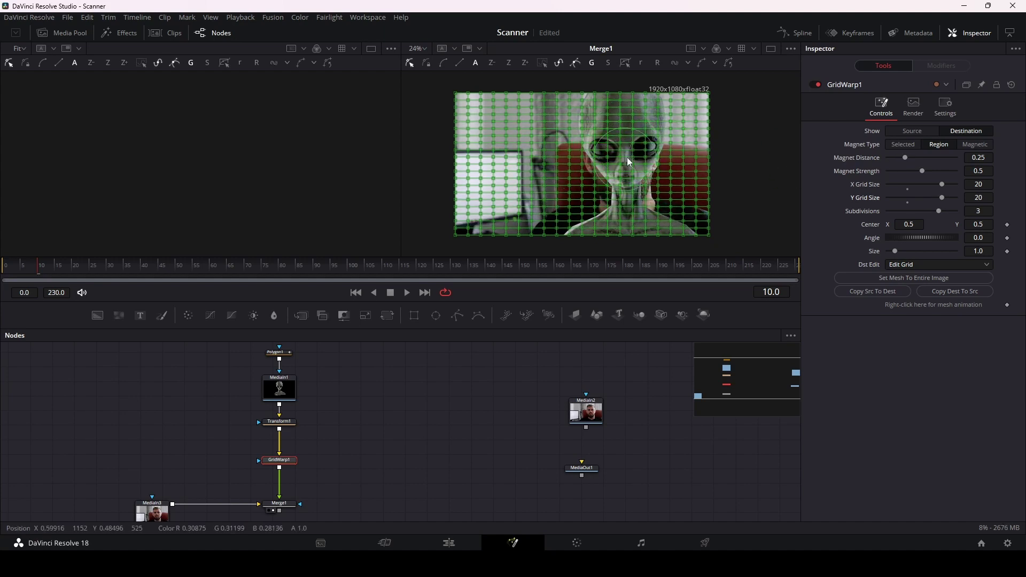
drag(904, 158, 891, 159)
Step: Drag the warp mesh to reshape the alien's face edge, cheek and chin
scroll(653, 163, up, 3)
scroll(653, 163, up, 3)
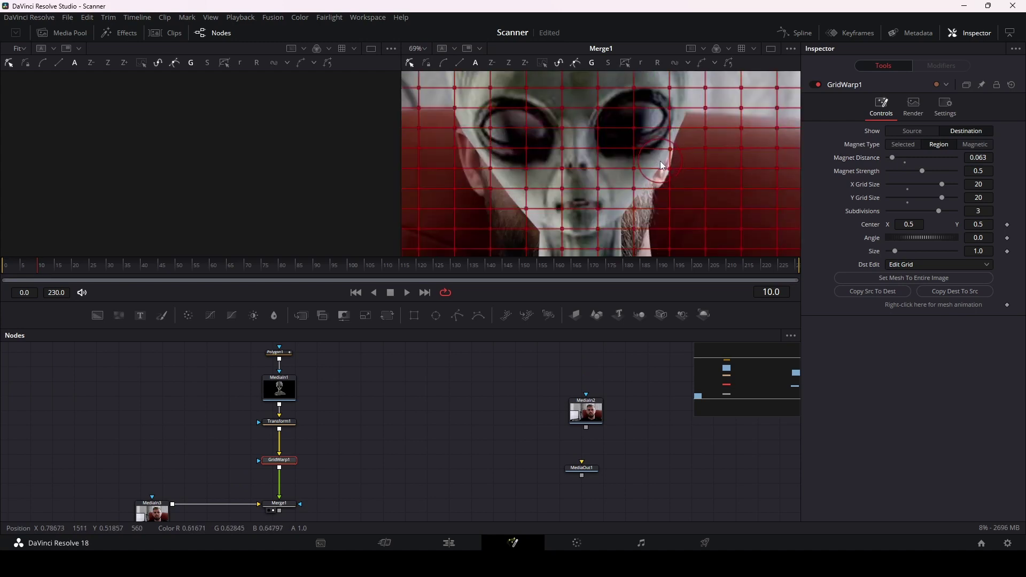
drag(649, 173, 643, 178)
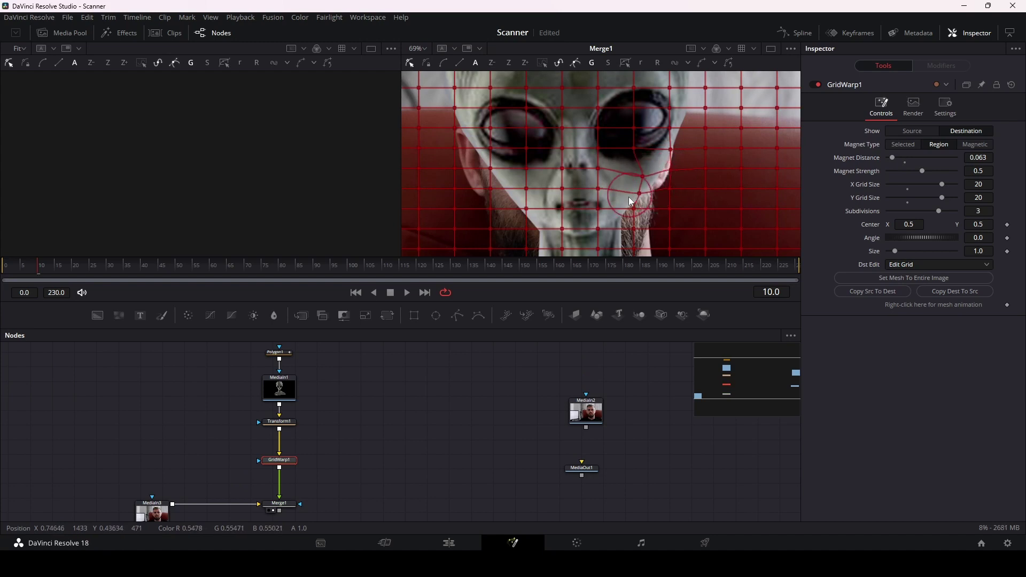
mouse_move(624, 211)
mouse_down()
mouse_move(664, 160)
mouse_move(659, 174)
mouse_up()
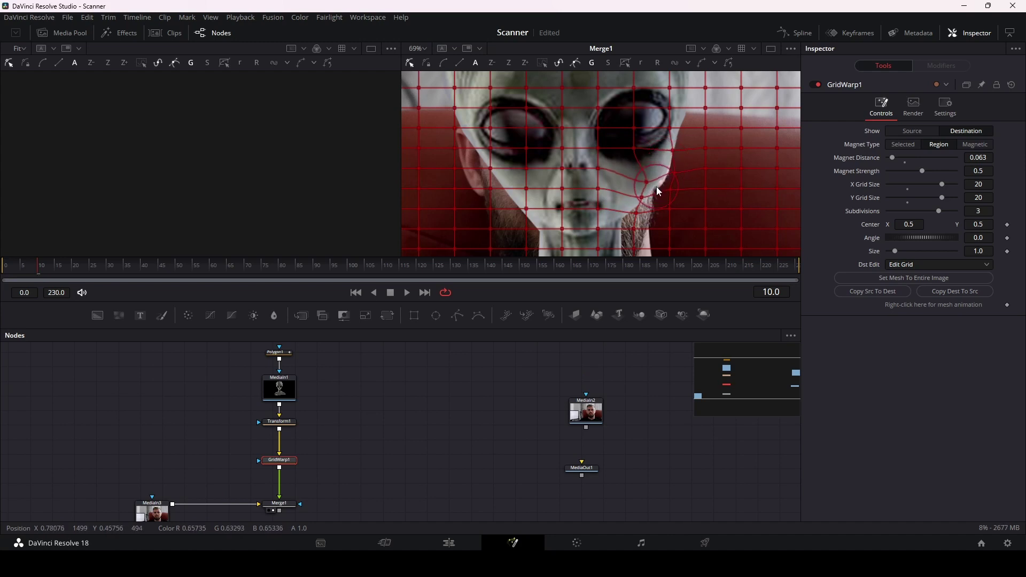
drag(660, 197, 634, 213)
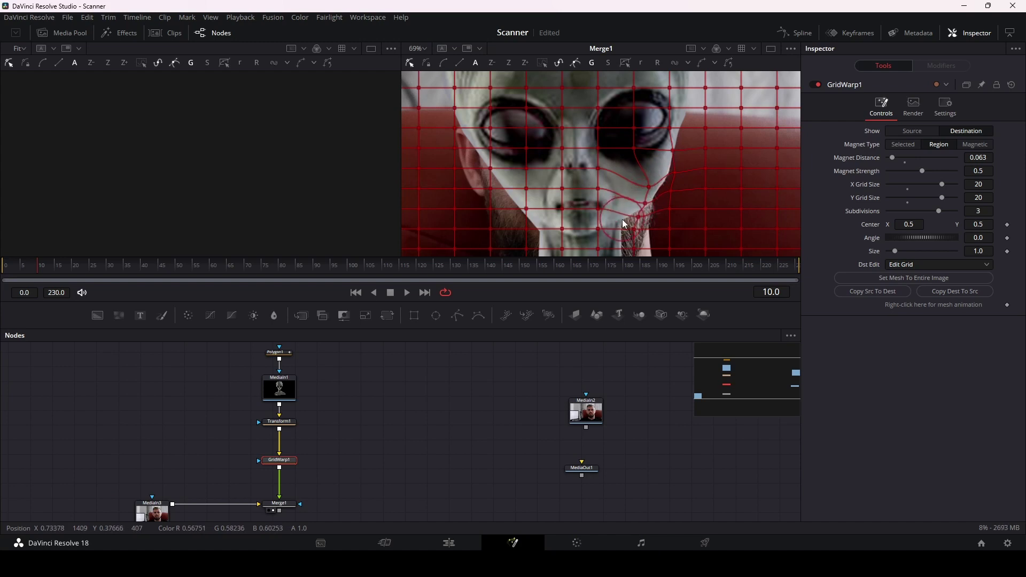
drag(637, 195, 559, 238)
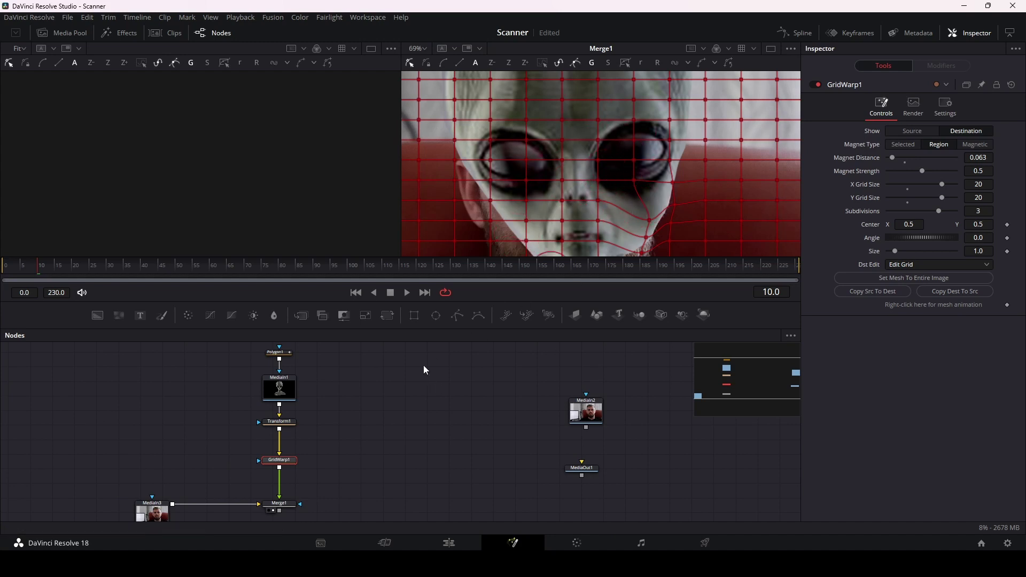
Step: Tidy the node graph, moving MediaIn2 near the other nodes and MediaOut1 lower right
click(393, 397)
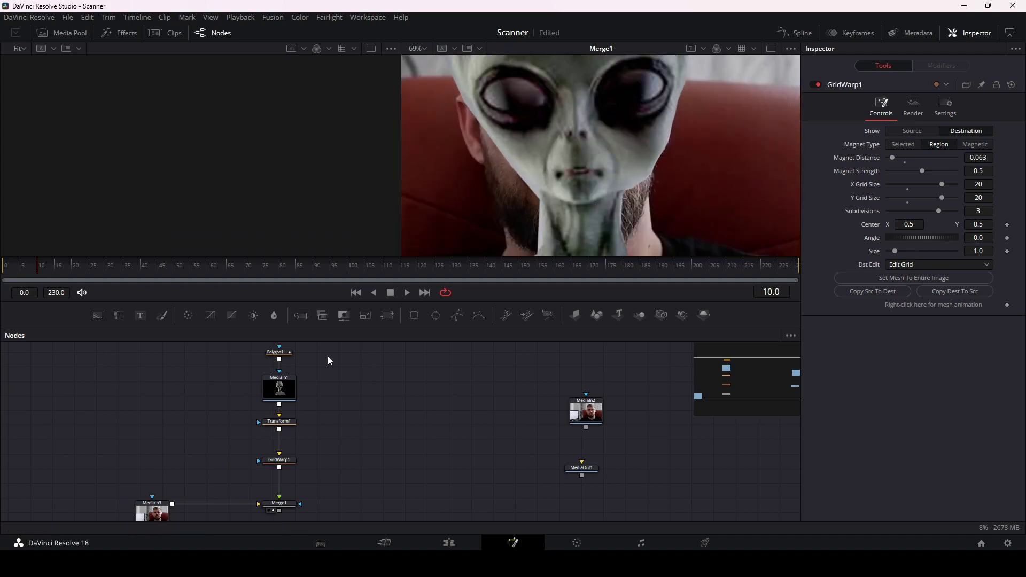
drag(361, 426, 298, 405)
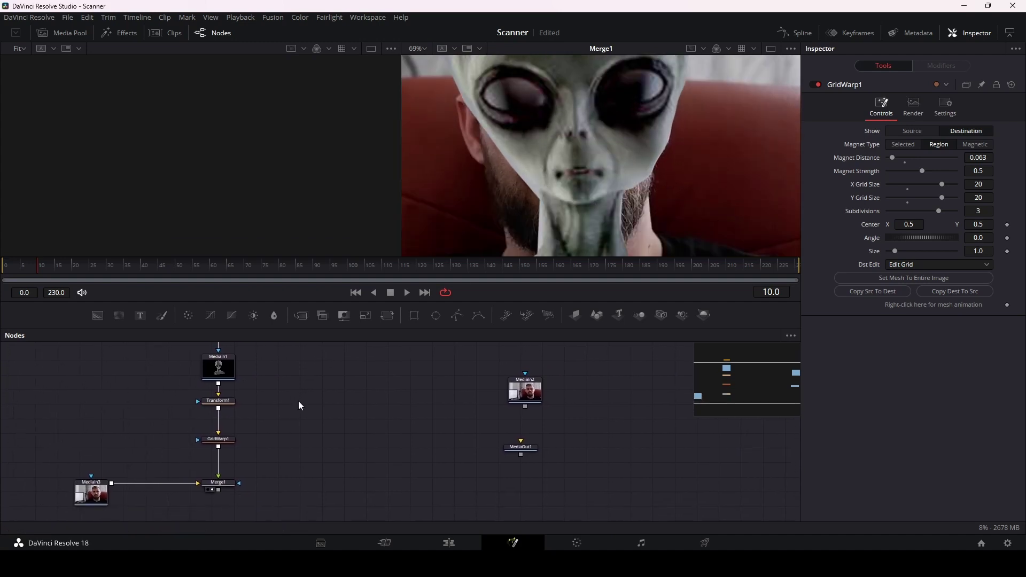
drag(523, 393, 394, 380)
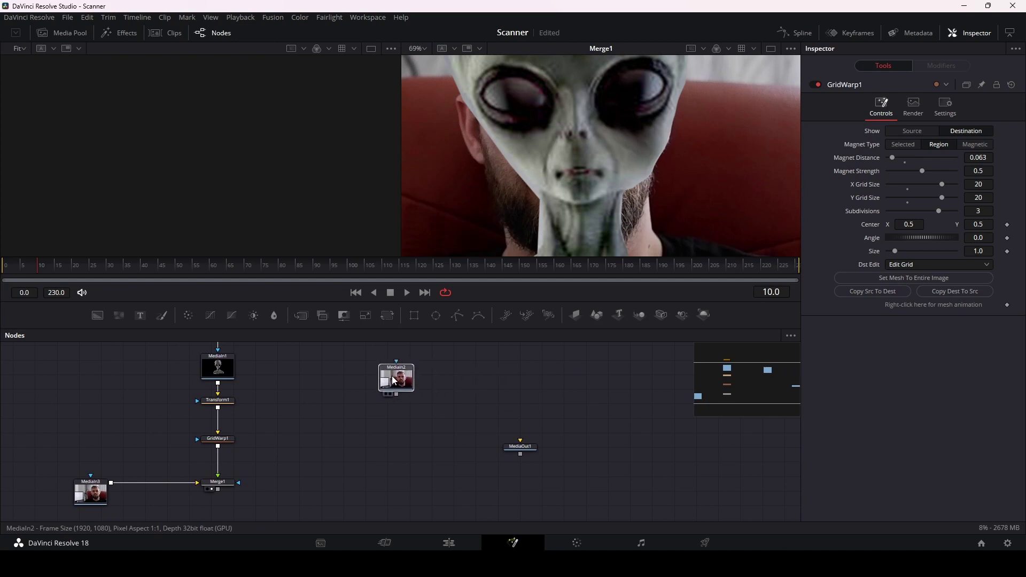
drag(524, 451, 576, 478)
Step: Show the green-screen phone clip MediaIn2 in the viewer at frame 90
click(403, 386)
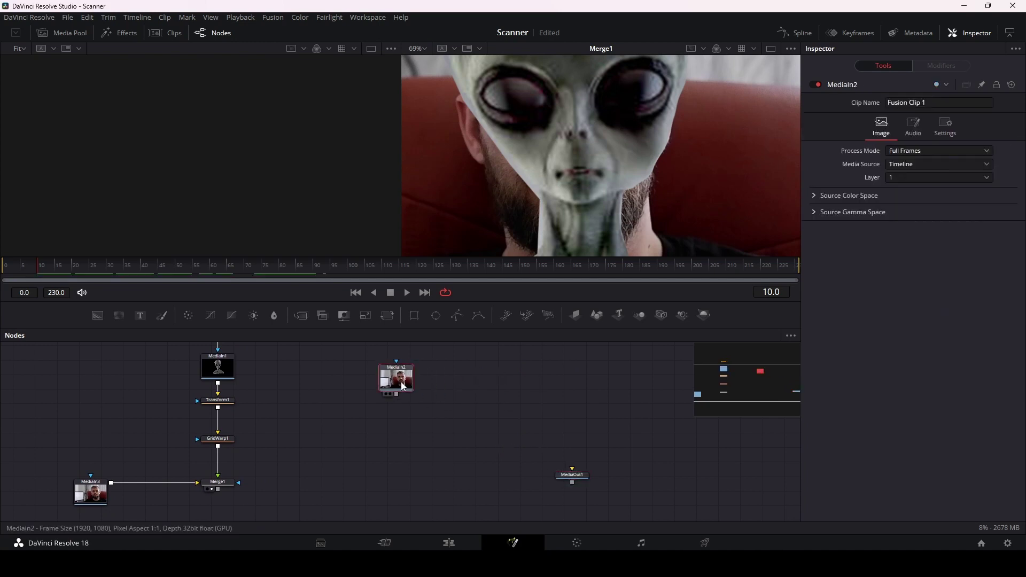
key(2)
scroll(528, 181, down, 5)
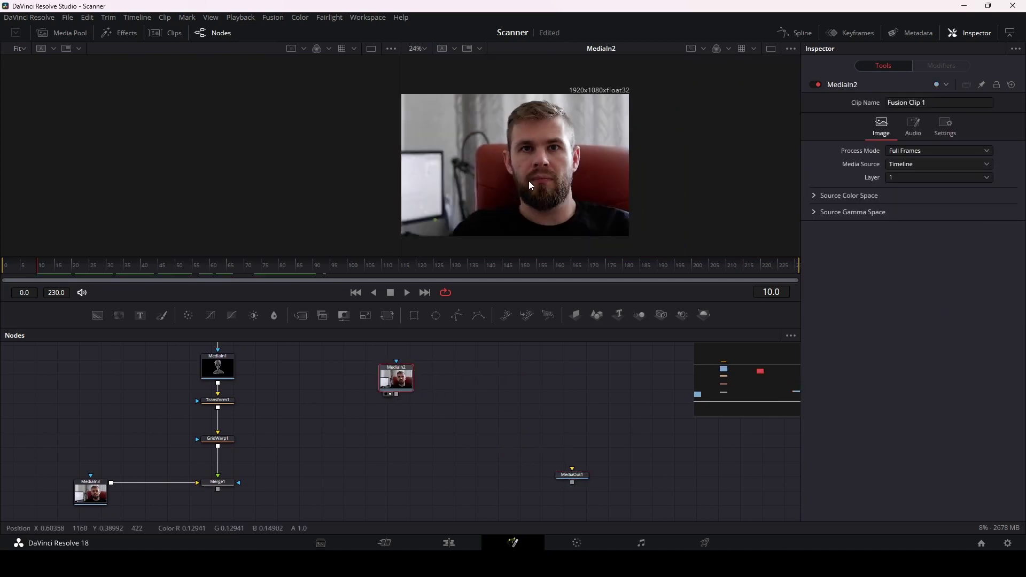
click(316, 268)
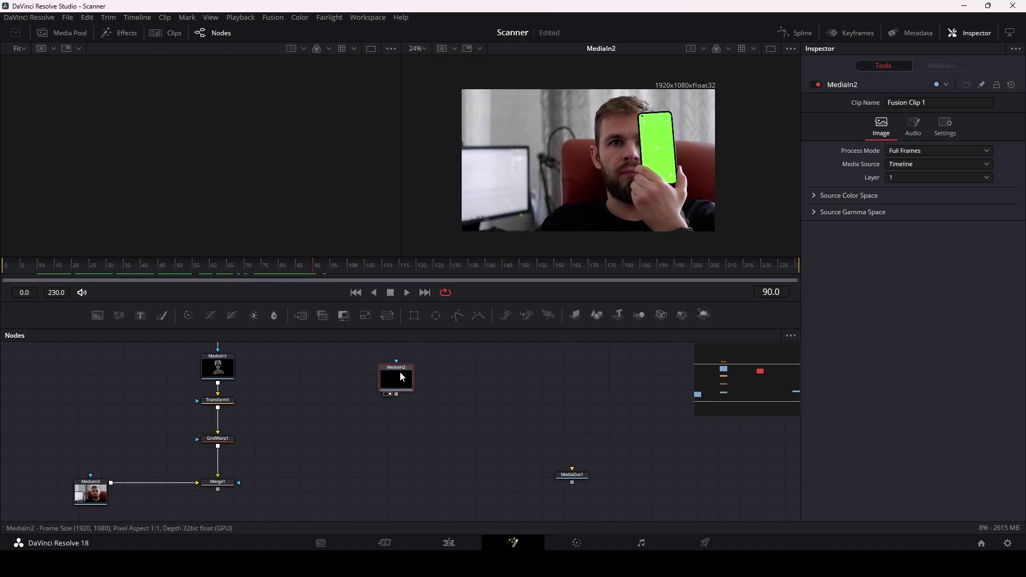
key(shift+space)
Step: Add a Delta Keyer after MediaIn2 and sample the green phone screen as its Background Color
text(warp)
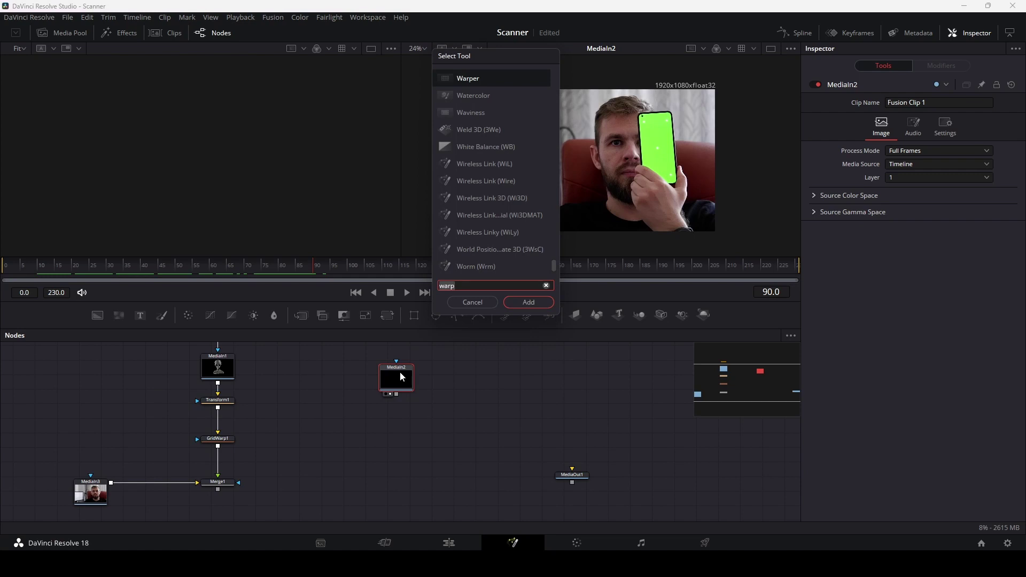
key(BackSpace)
key(BackSpace)
key(BackSpace)
text(delta)
key(Return)
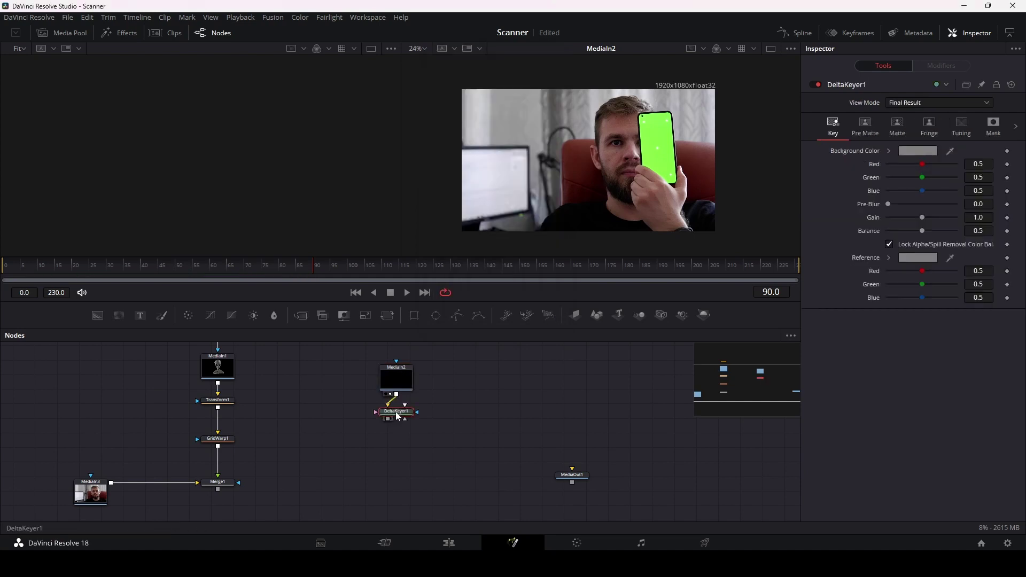
key(2)
drag(951, 150, 660, 139)
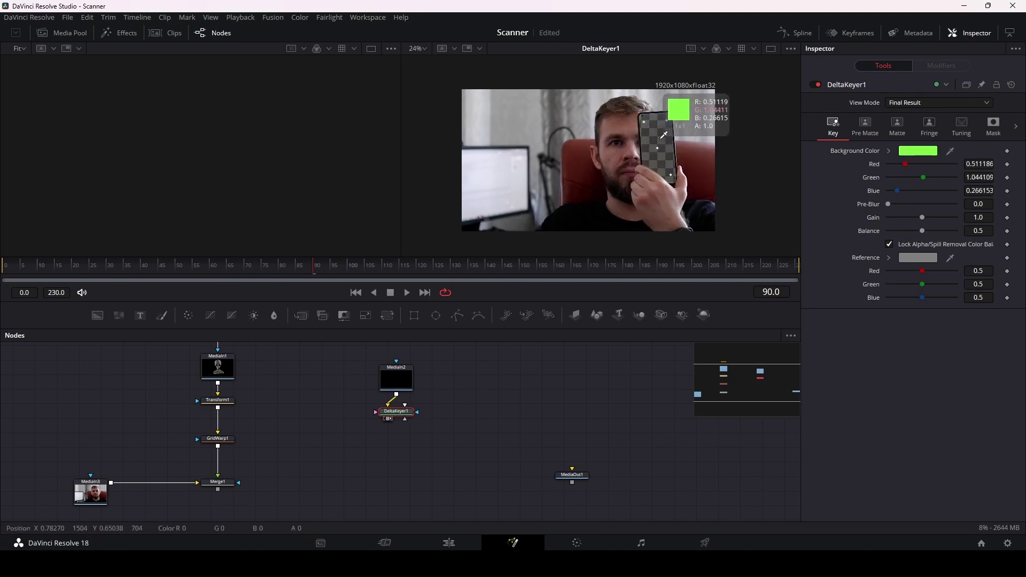
drag(661, 138, 660, 139)
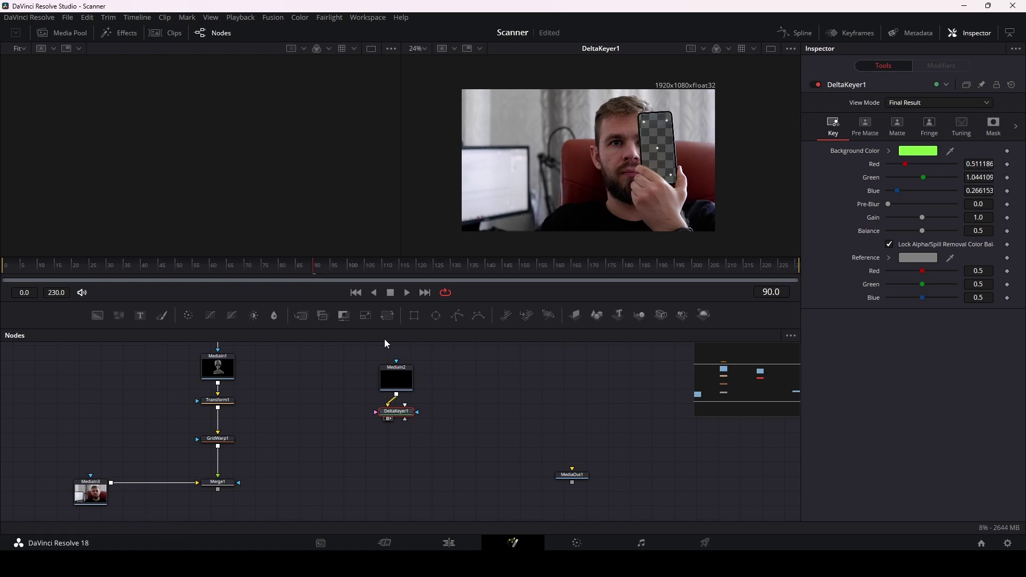
Step: Toggle DeltaKeyer1 off and on to compare the key with the original footage
click(816, 84)
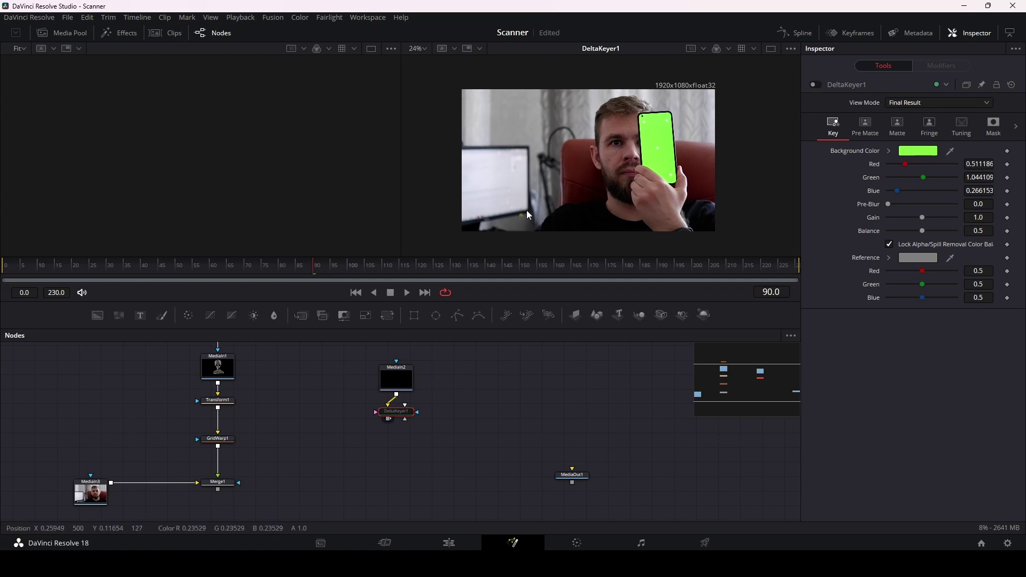
click(817, 84)
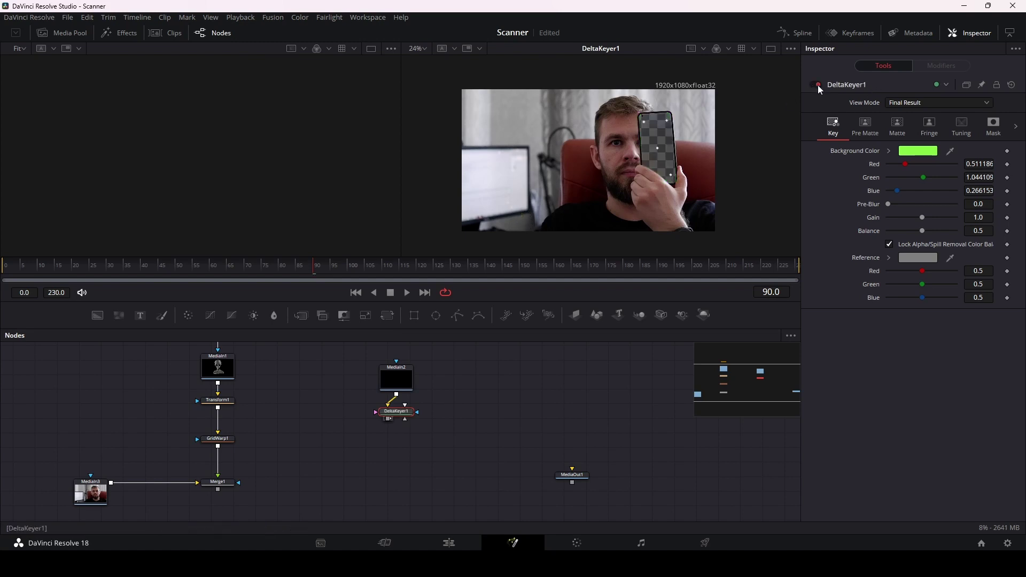
click(816, 84)
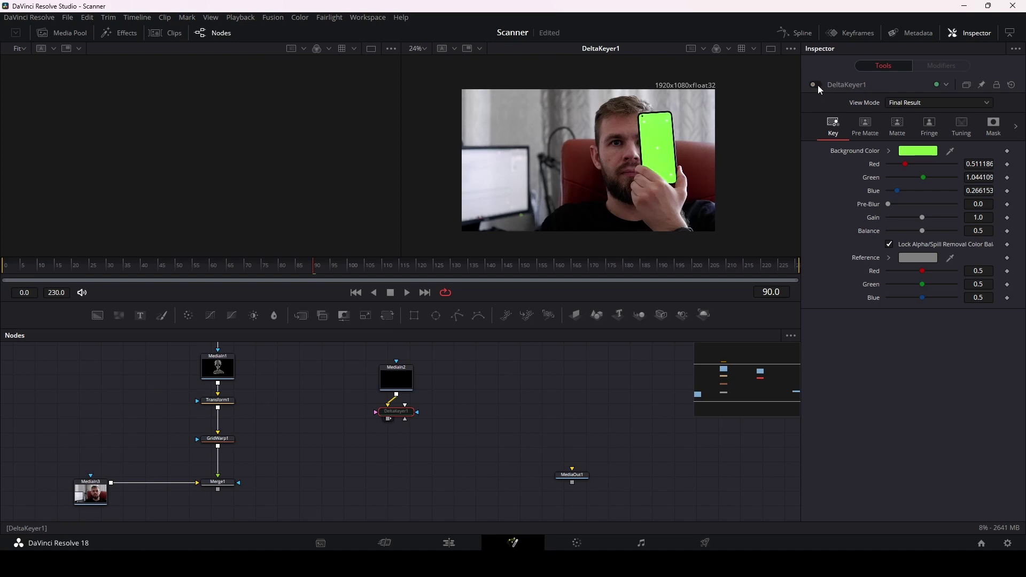
click(817, 84)
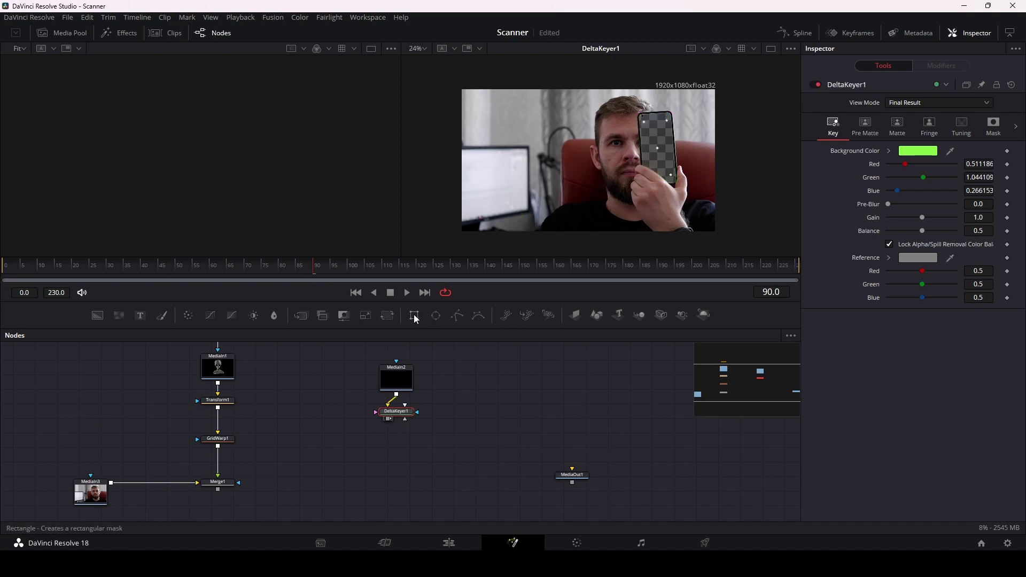
Step: Feed a Rectangle mask (Center X 0.789, Width 0.5, Height 1.1) into DeltaKeyer1's mask, then scrub to check
mouse_move(416, 319)
mouse_down()
mouse_move(465, 400)
mouse_move(489, 407)
mouse_up()
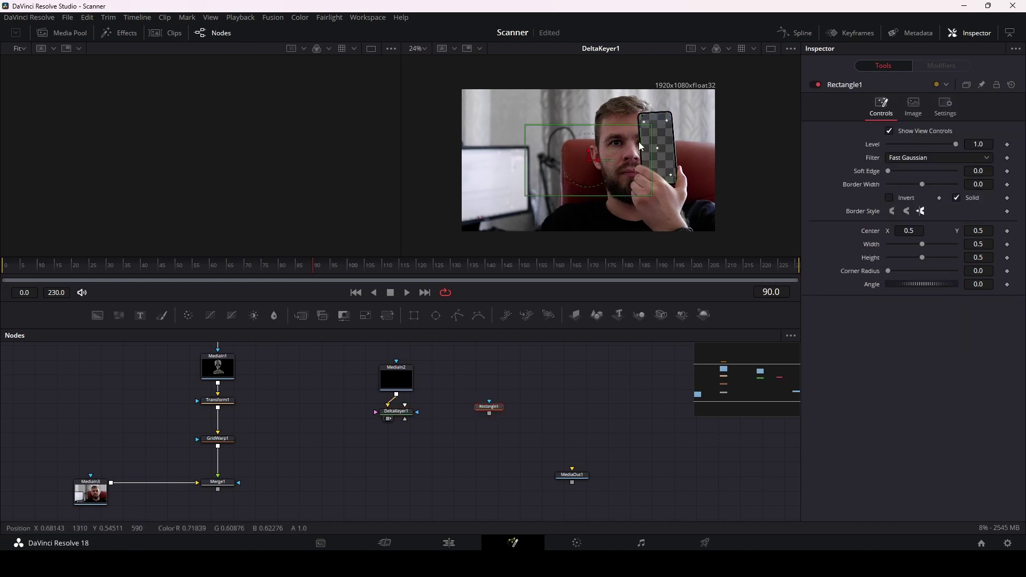
drag(611, 125, 613, 83)
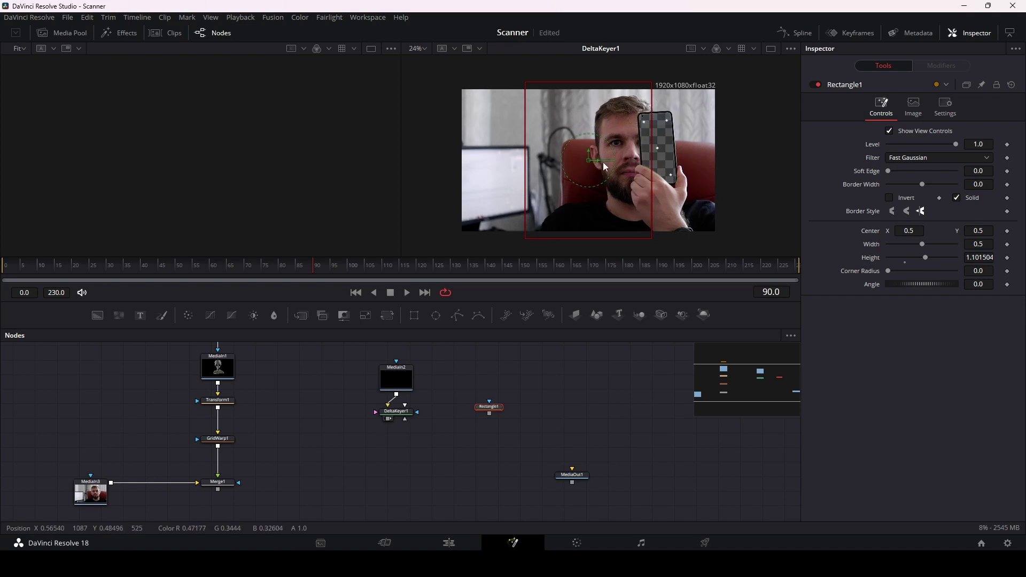
drag(600, 161, 674, 165)
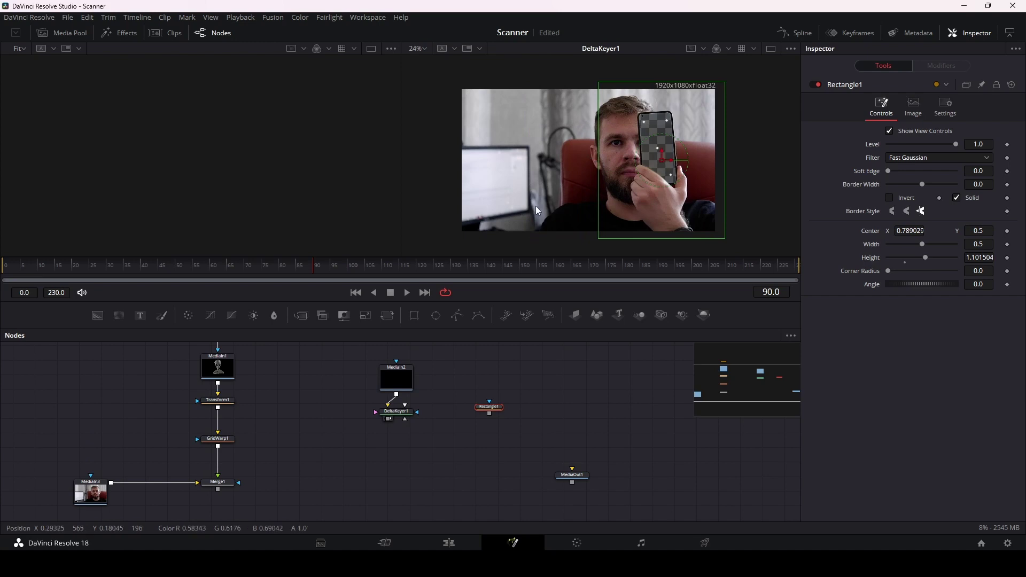
drag(489, 414, 418, 412)
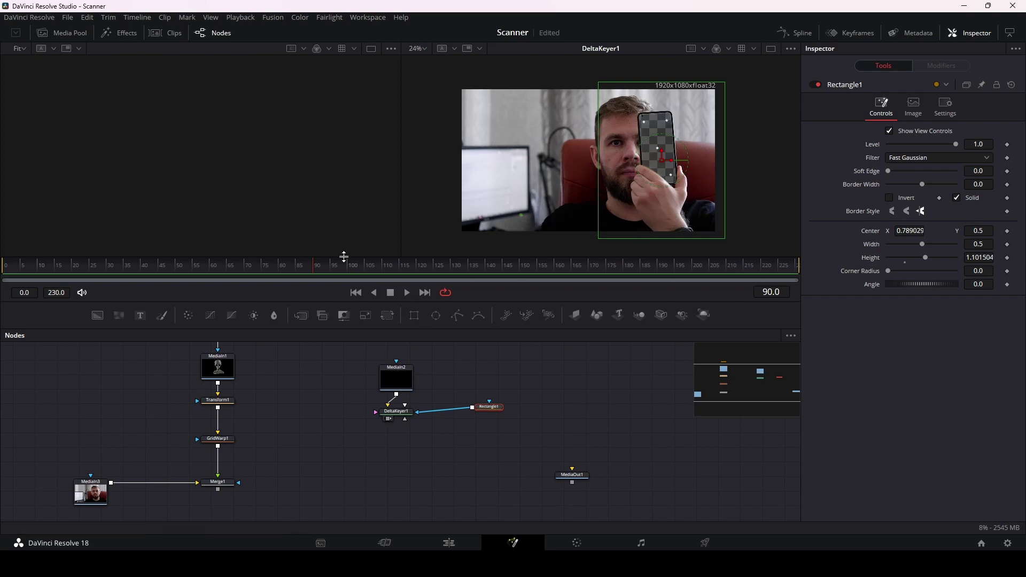
mouse_move(314, 270)
mouse_down()
mouse_move(378, 272)
mouse_move(341, 271)
mouse_up()
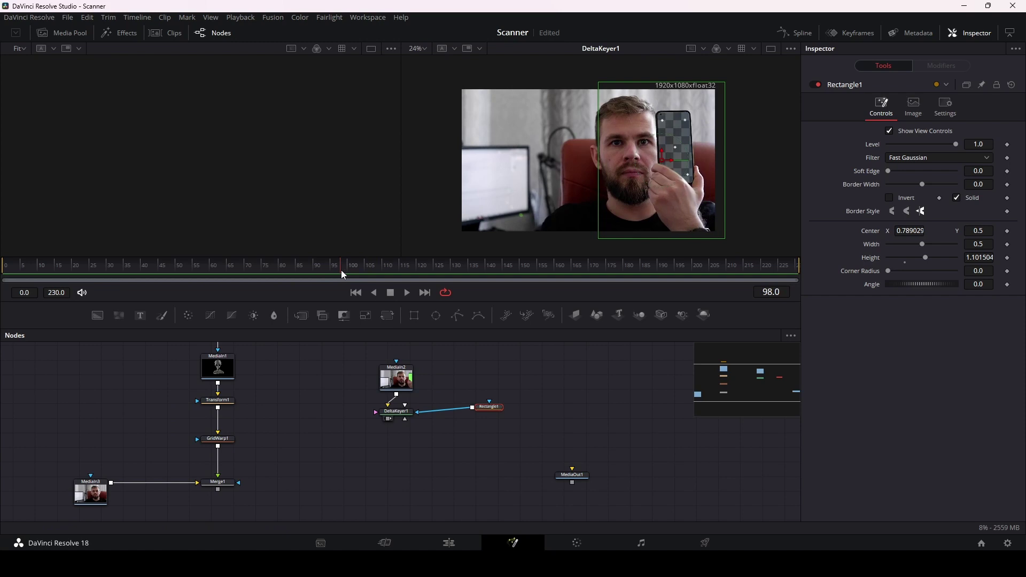
Step: Set DeltaKeyer1's Matte Clean Background to 0.01 and merge the keyed phone over Merge1 as Merge2
click(396, 412)
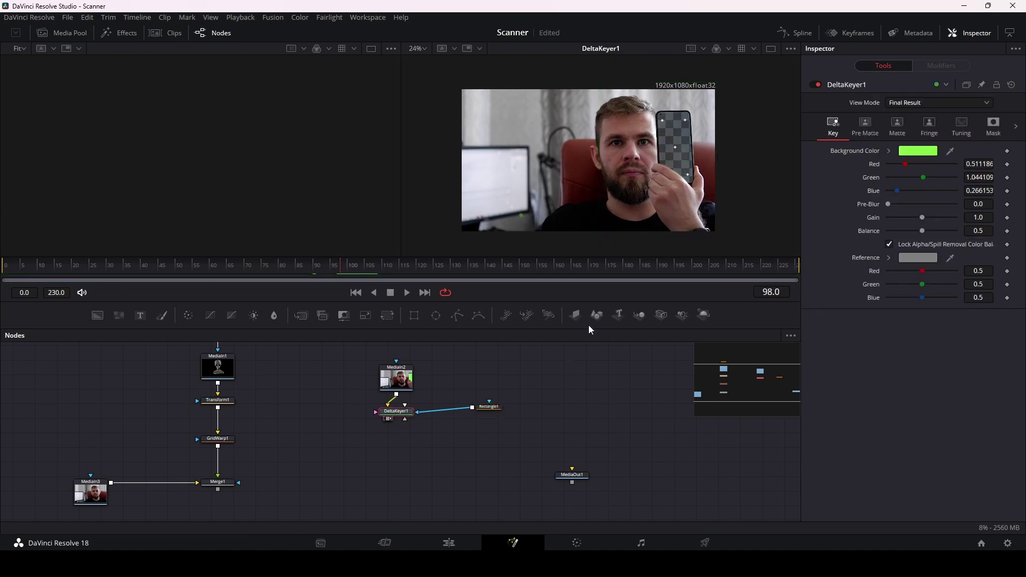
click(898, 126)
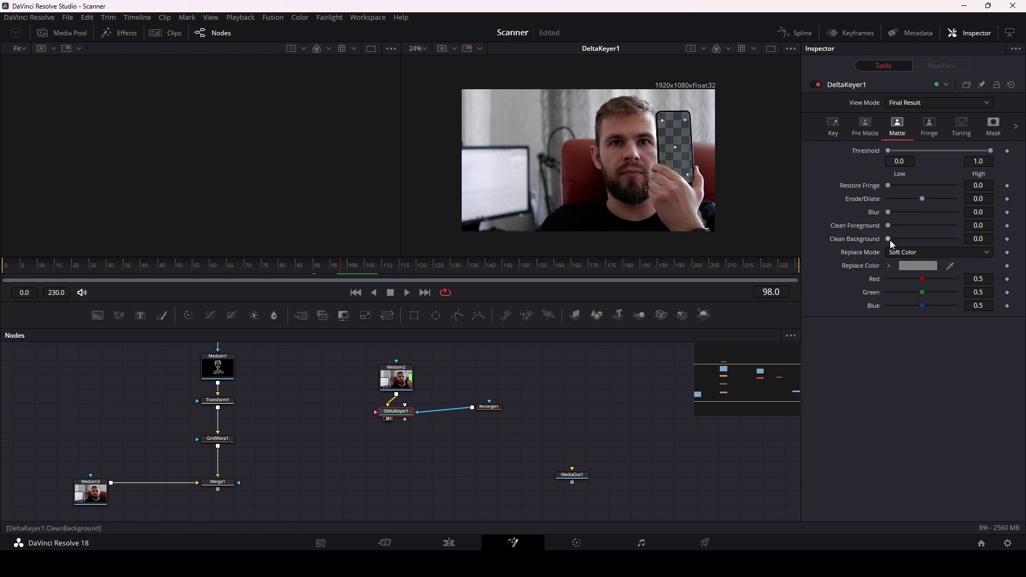
drag(889, 237, 954, 241)
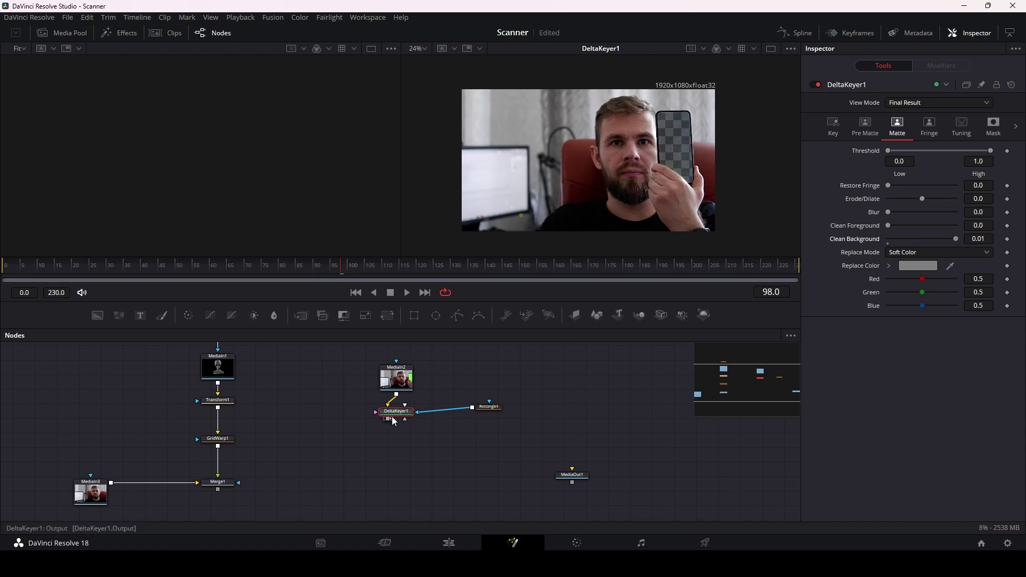
drag(398, 381, 398, 371)
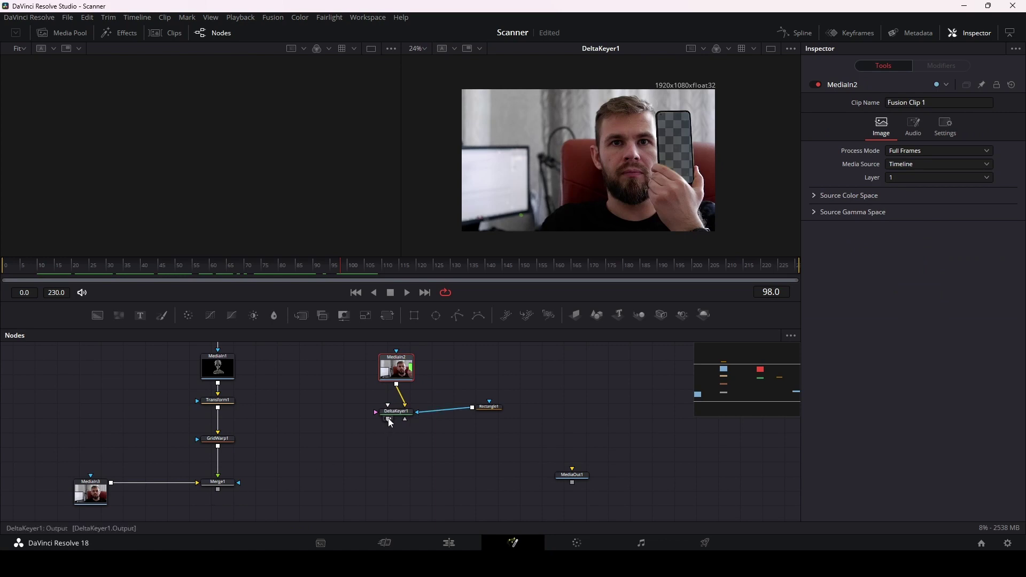
drag(389, 421, 216, 490)
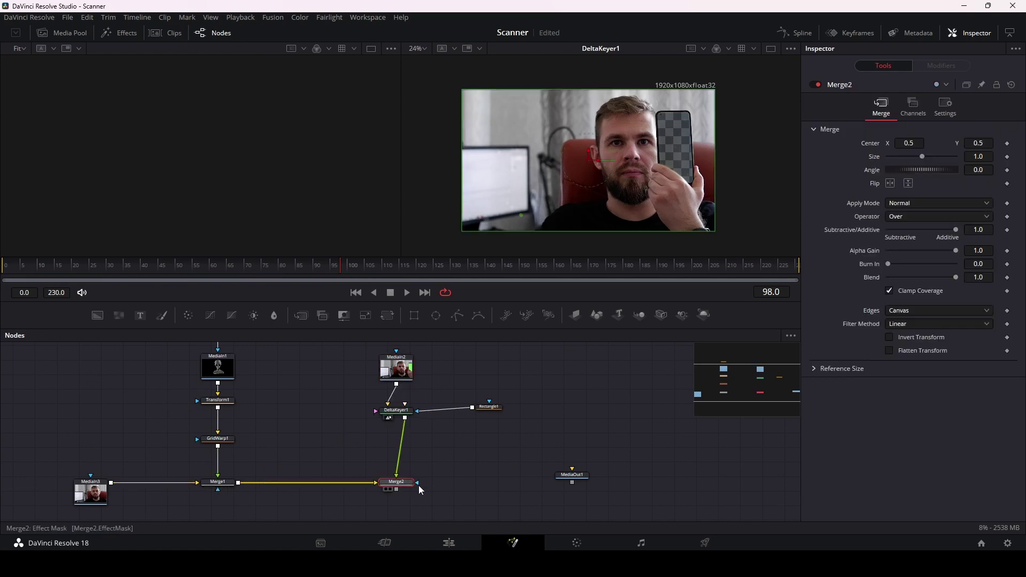
Step: View Merge2 and scrub frames to check the alien head inside the phone screen
key(2)
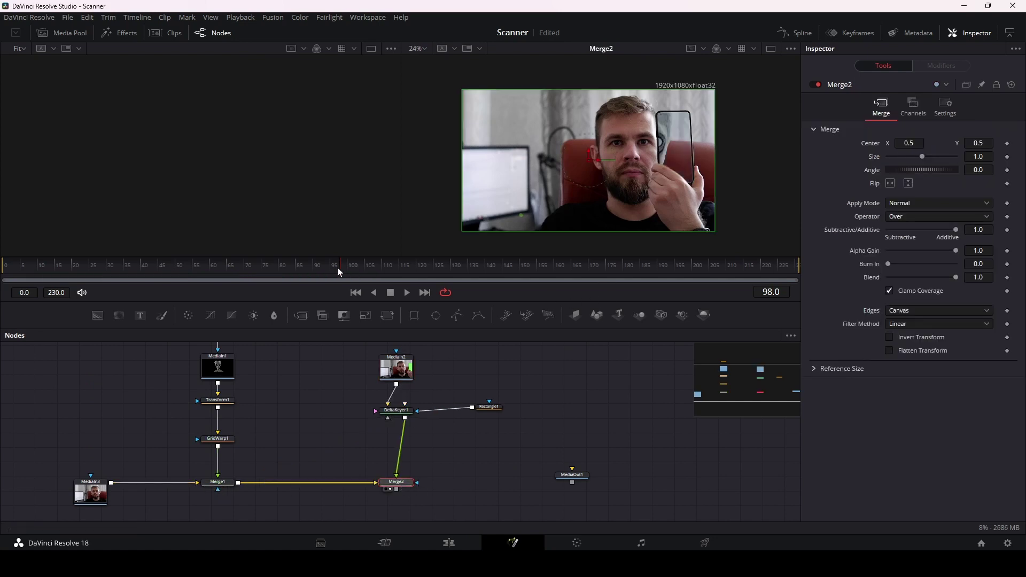
mouse_move(338, 267)
mouse_down()
mouse_move(377, 265)
mouse_move(269, 268)
mouse_move(293, 268)
mouse_up()
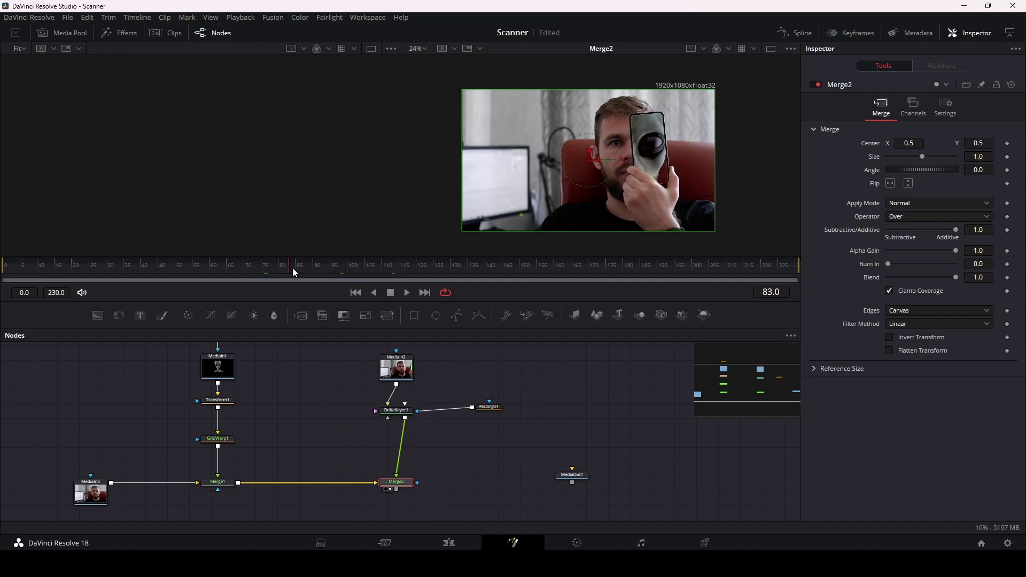
mouse_move(293, 268)
mouse_down()
mouse_move(342, 266)
mouse_move(271, 280)
mouse_up()
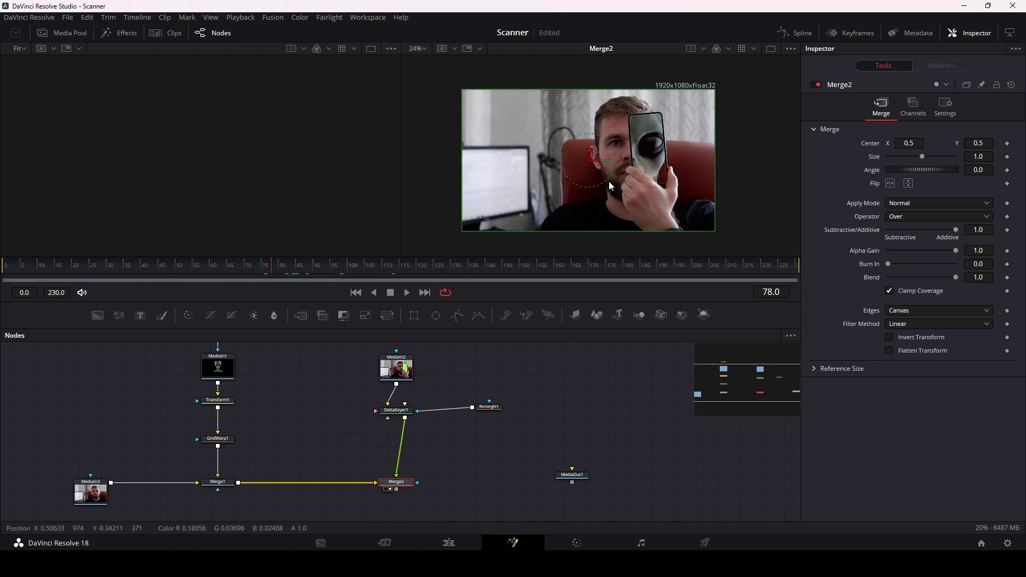
Step: Preview GridWarp1's output, then the alien-over-room merge, in the viewer
click(219, 440)
key(2)
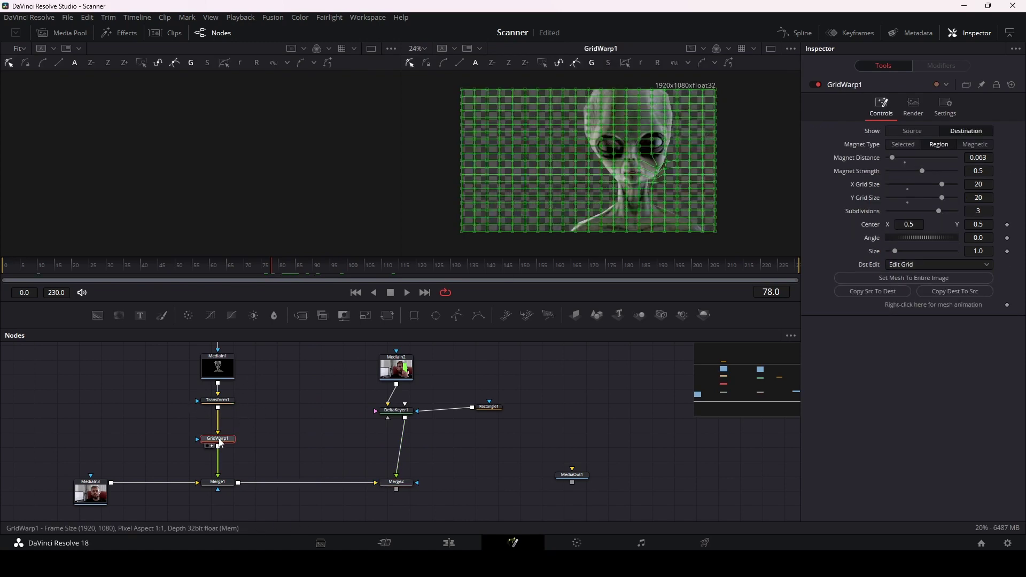
click(218, 484)
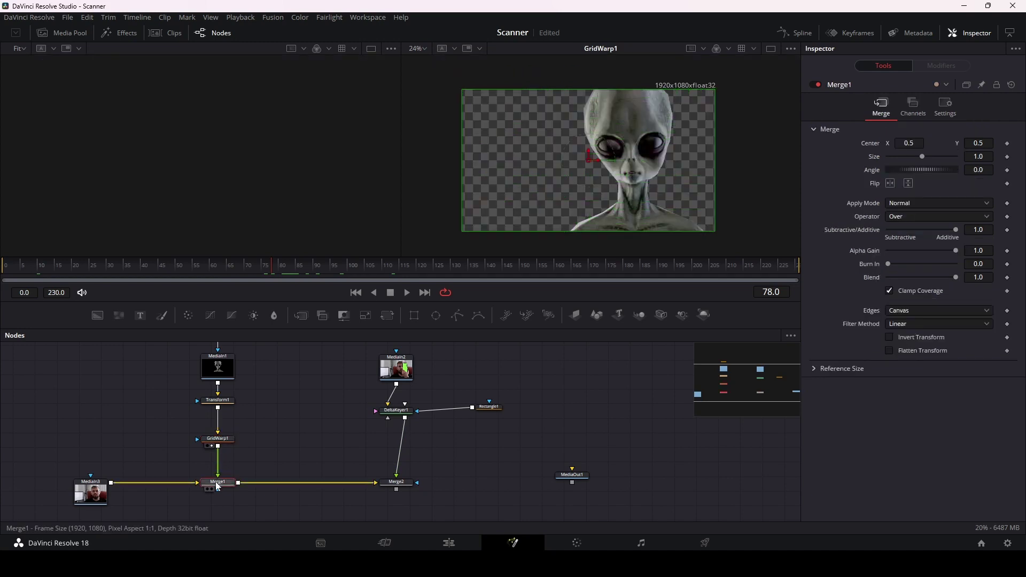
key(2)
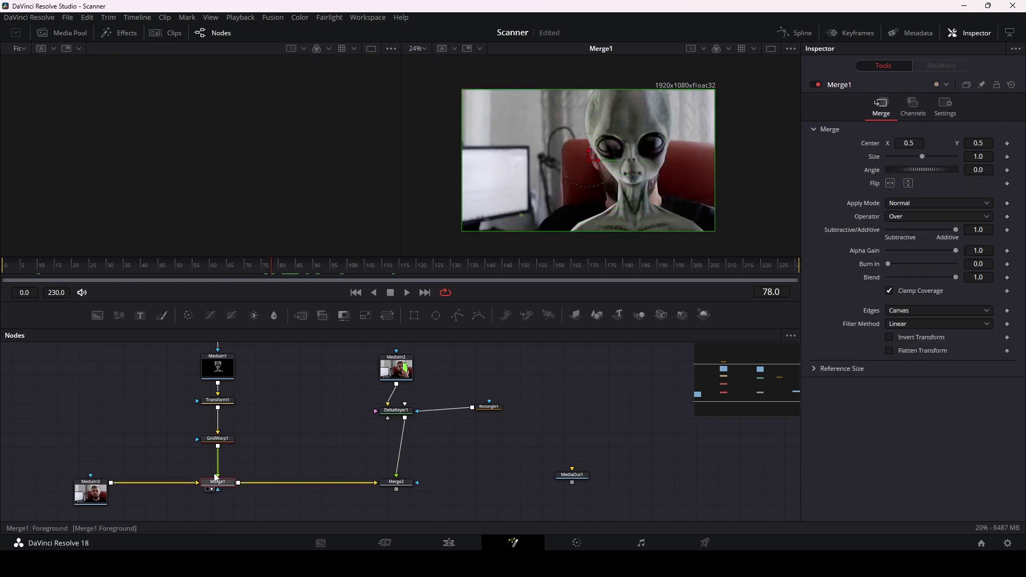
Step: Select all GridWarp1 points and stretch the lower face, pulling the mouth down
click(224, 438)
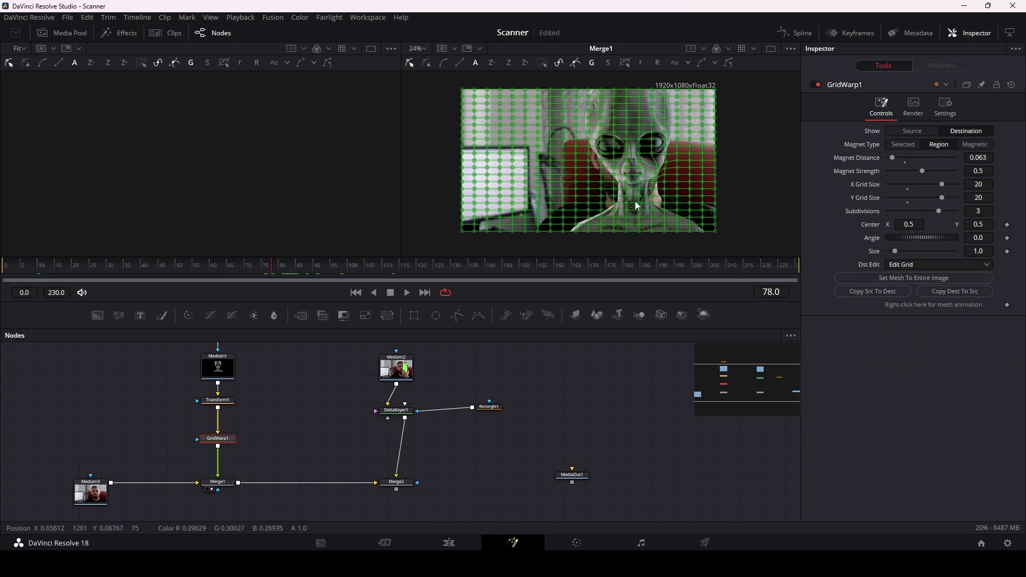
key(ctrl+a)
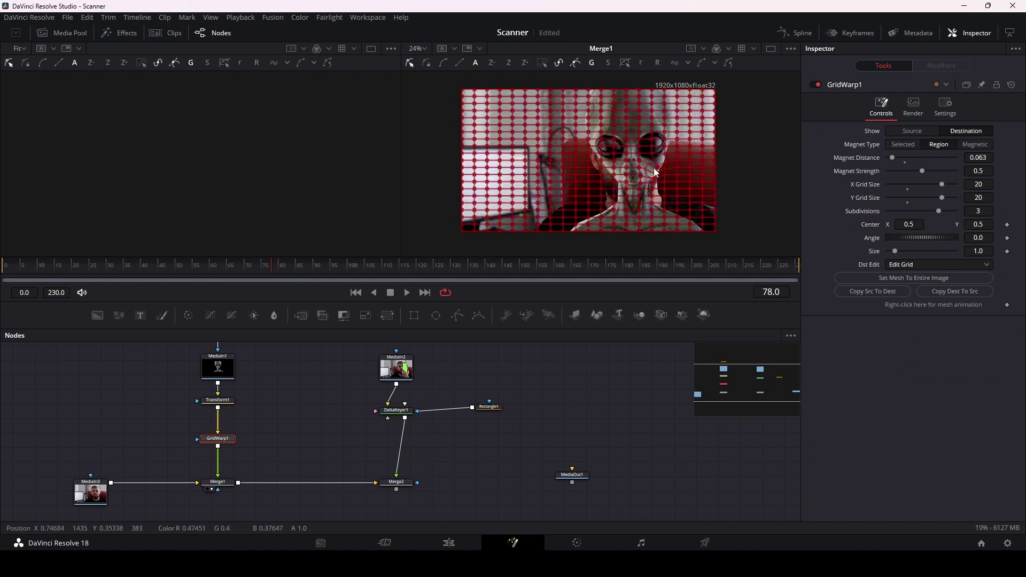
scroll(657, 172, up, 5)
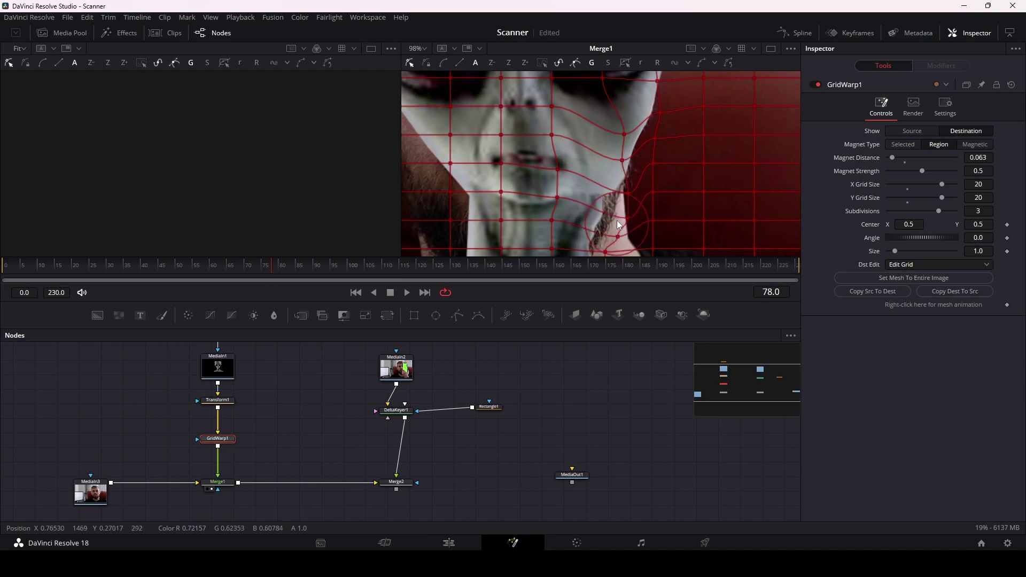
drag(625, 243, 644, 232)
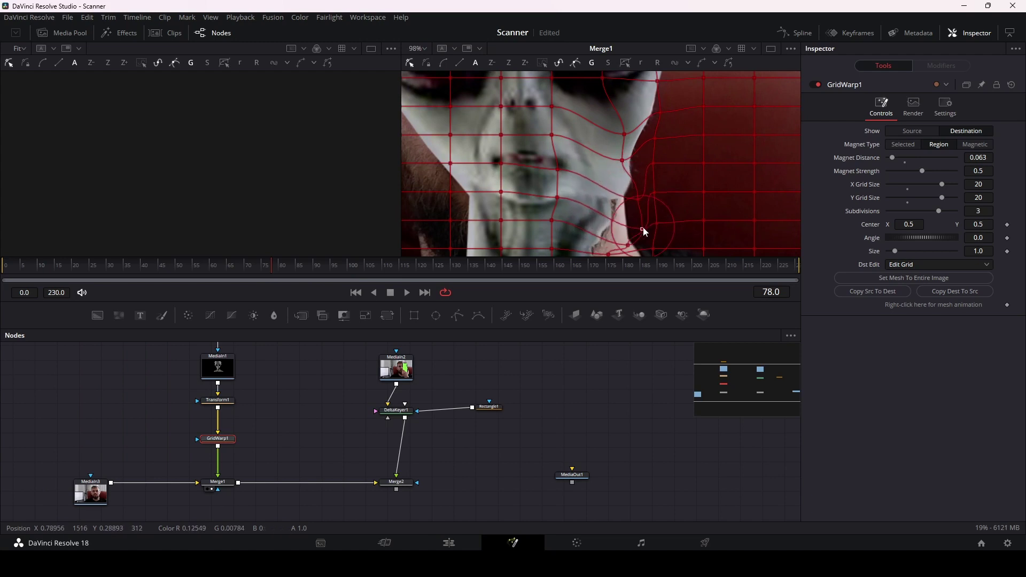
scroll(542, 184, down, 3)
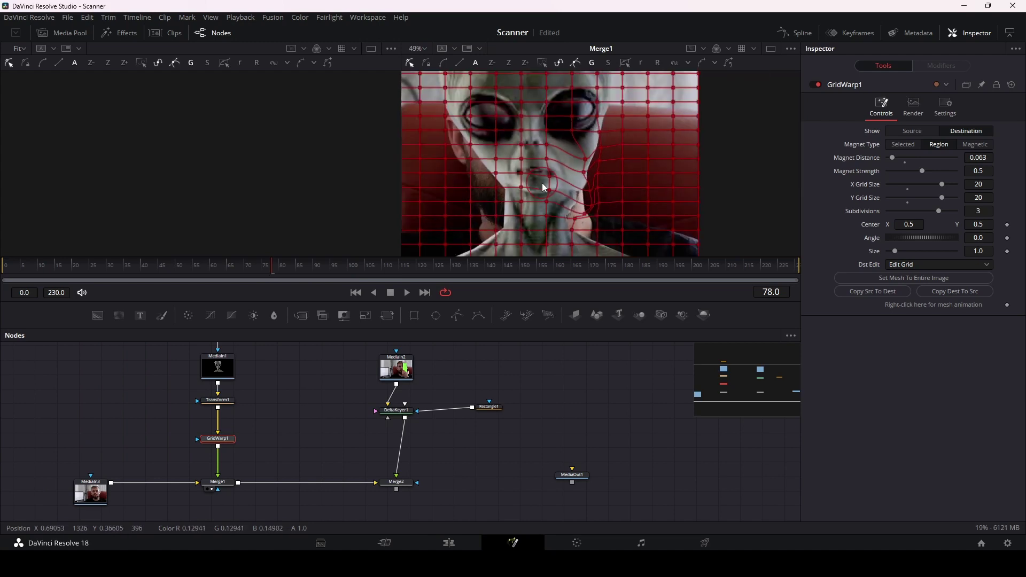
drag(542, 183, 547, 193)
scroll(268, 388, up, 2)
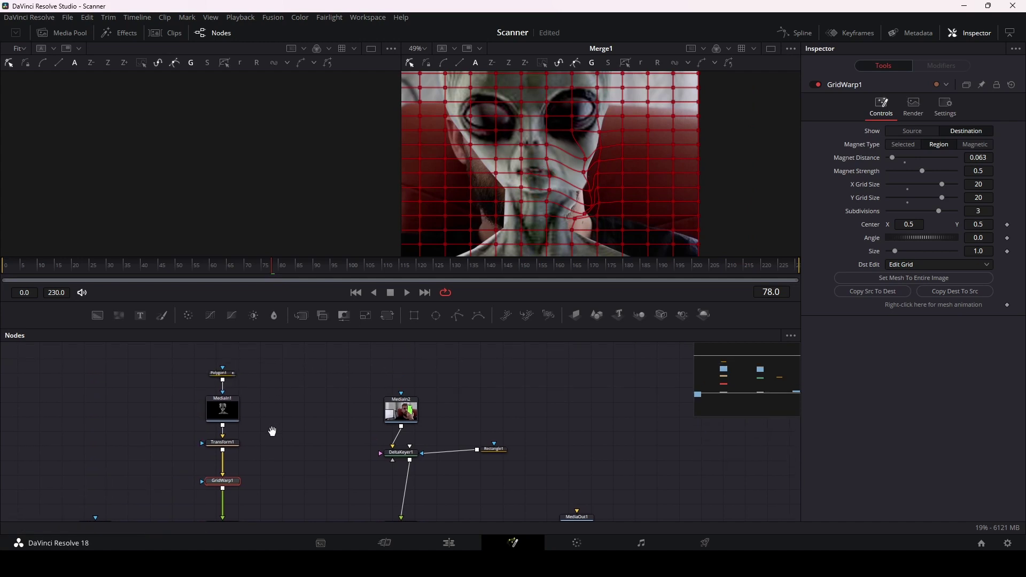
Step: Enter 0.003 as Polygon1's Soft Edge in the Inspector, then bring the merge nodes back into view
click(227, 375)
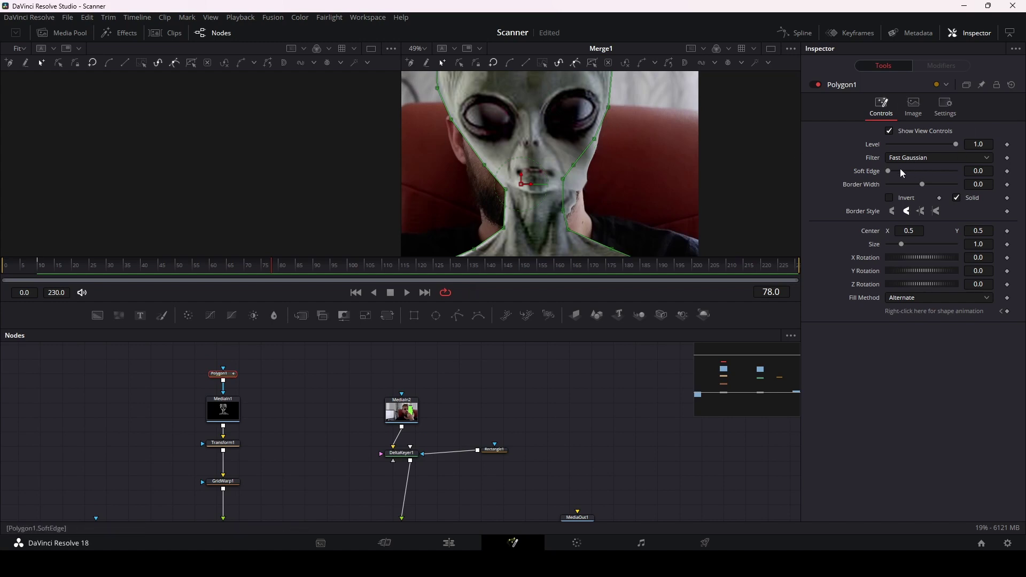
click(979, 171)
text(0.0033)
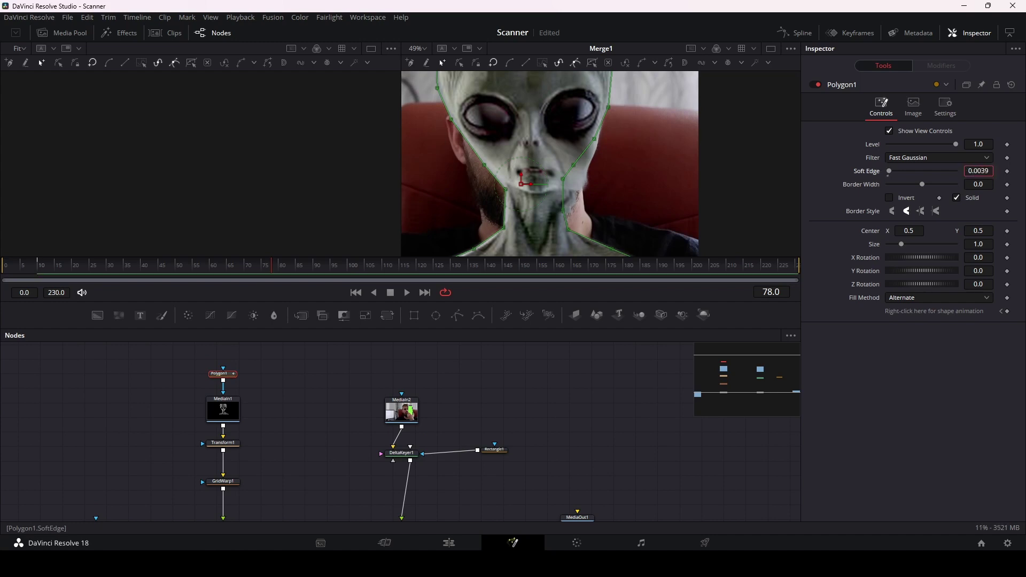
key(BackSpace)
key(Return)
scroll(515, 168, up, 3)
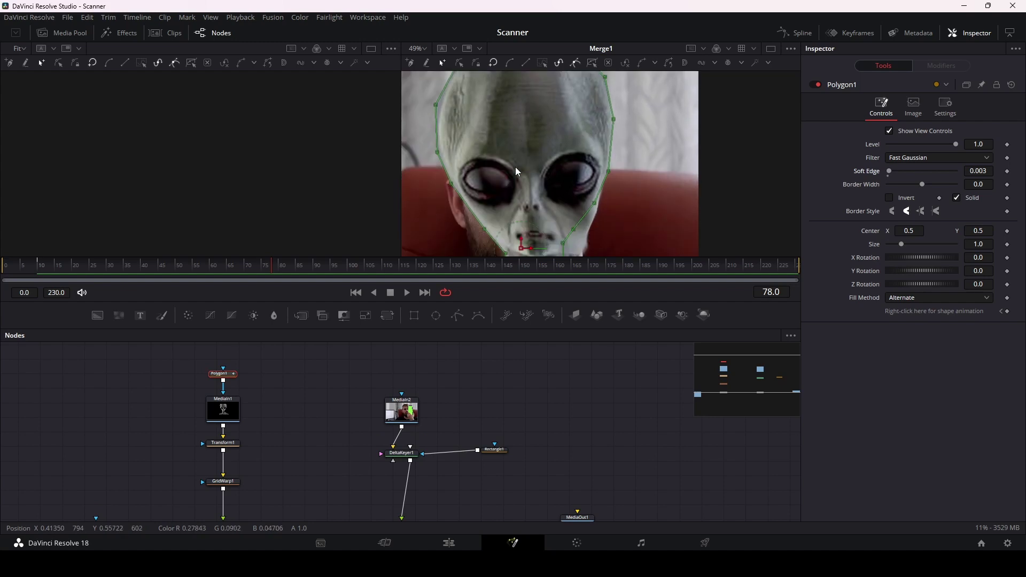
ctrl+scroll(515, 167, down, 1)
ctrl+scroll(521, 168, down, 1)
ctrl+scroll(510, 183, down, 1)
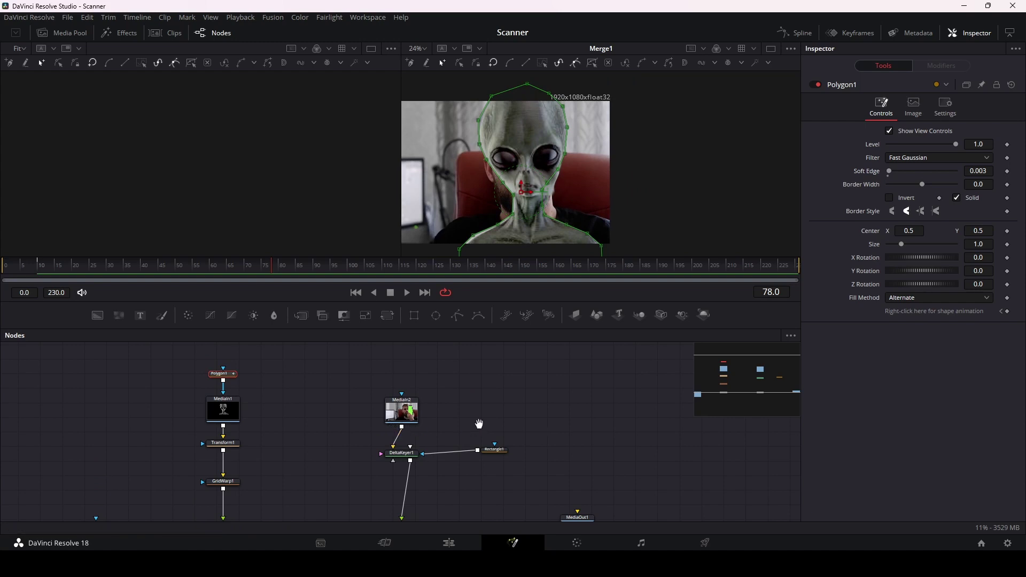
drag(478, 423, 462, 373)
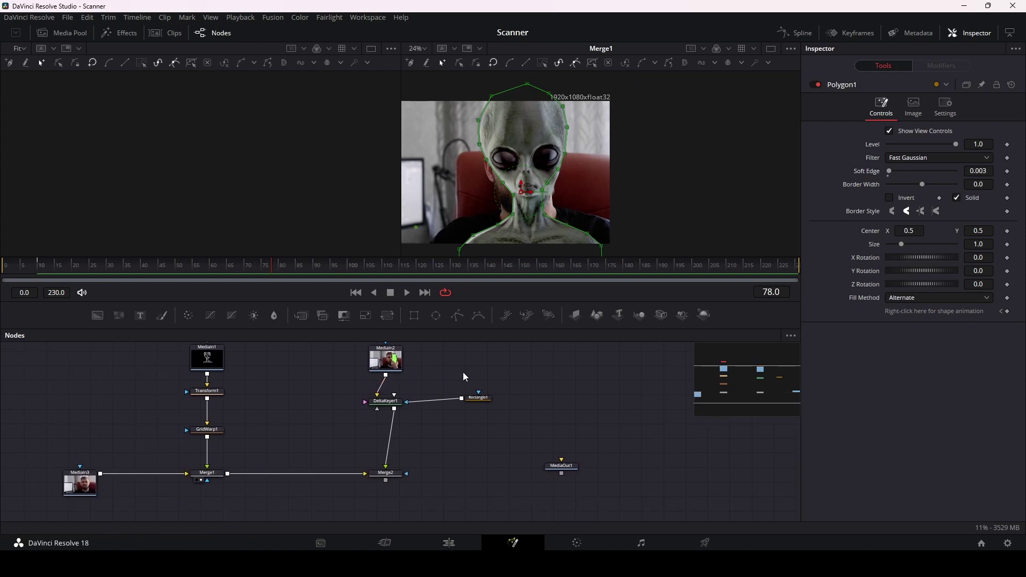
Step: View Merge2, scrub forward and back through frames, and wire its output into MediaOut1
click(381, 474)
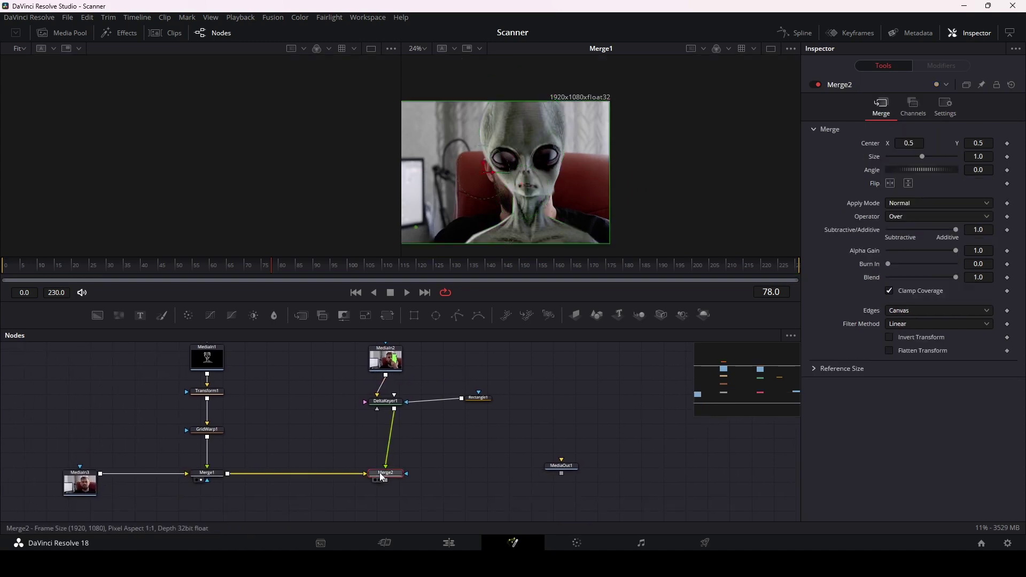
key(2)
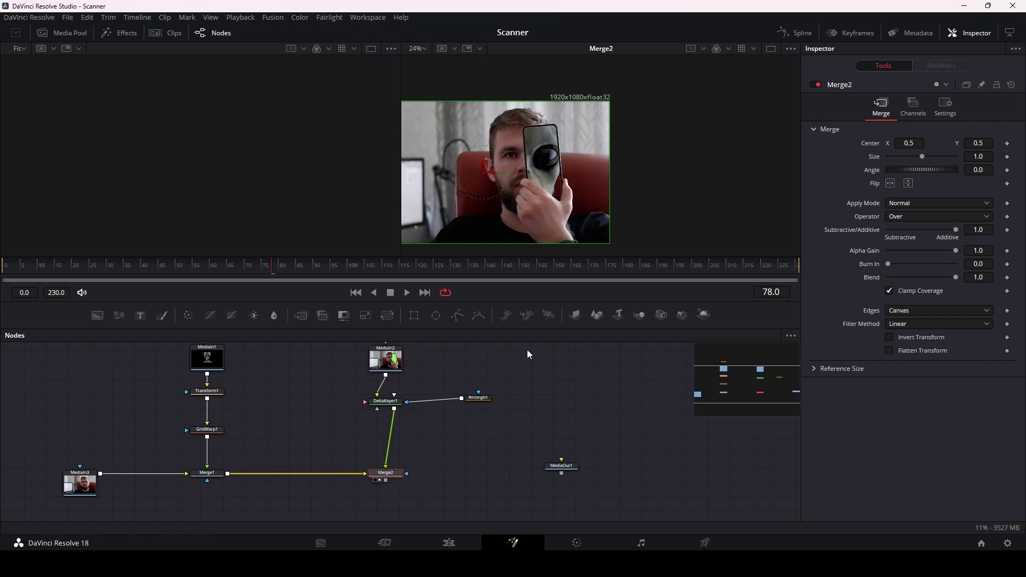
mouse_move(301, 271)
mouse_down()
mouse_move(390, 271)
mouse_move(328, 268)
mouse_move(373, 269)
mouse_up()
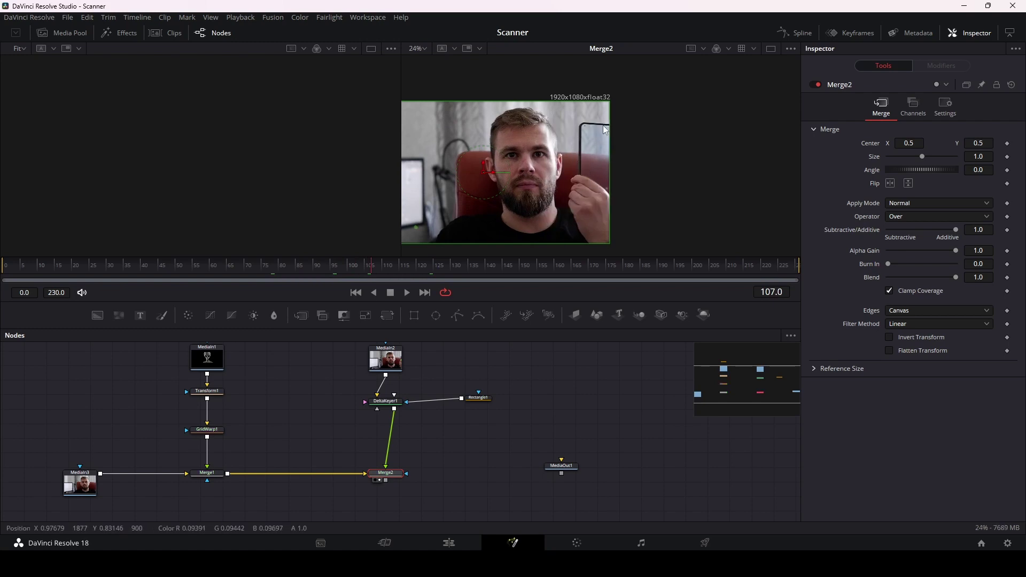
mouse_move(366, 270)
mouse_down()
mouse_move(280, 268)
mouse_move(326, 266)
mouse_up()
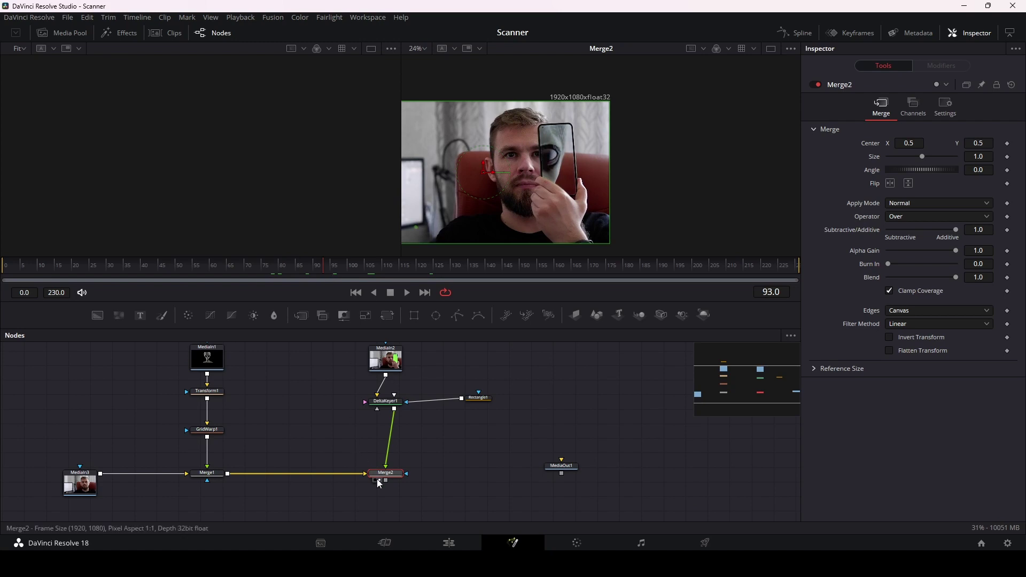
mouse_move(384, 481)
mouse_down()
mouse_move(489, 469)
mouse_move(563, 475)
mouse_up()
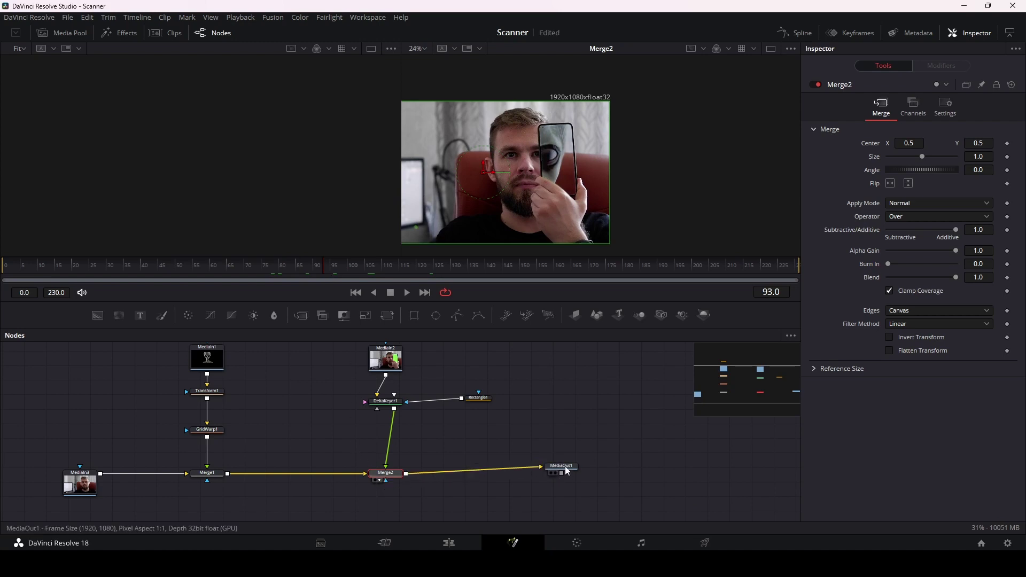
Step: Finish attaching the composite to MediaOut1 and return to the Edit page with Fusion Clip 1
click(561, 474)
click(449, 543)
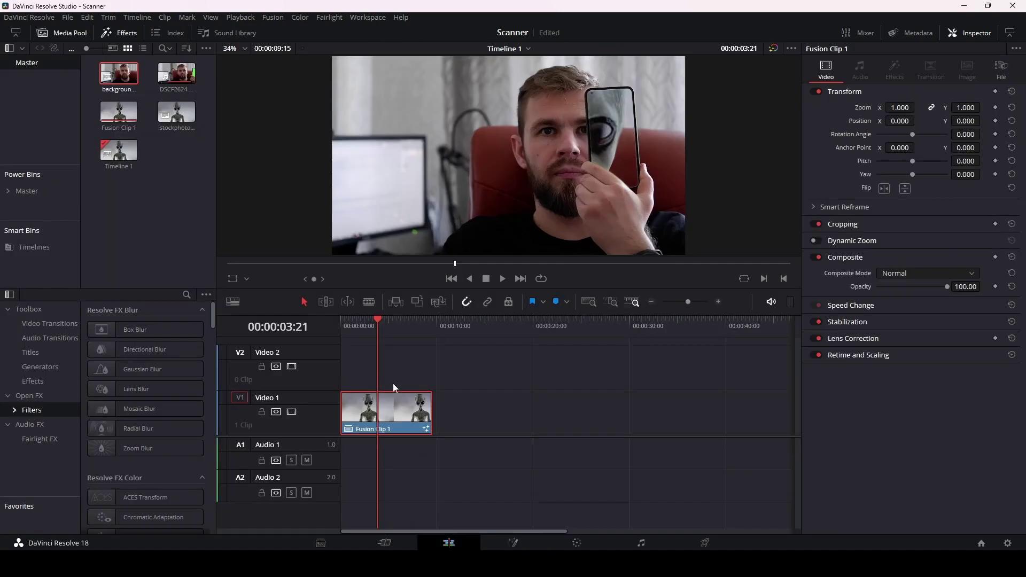